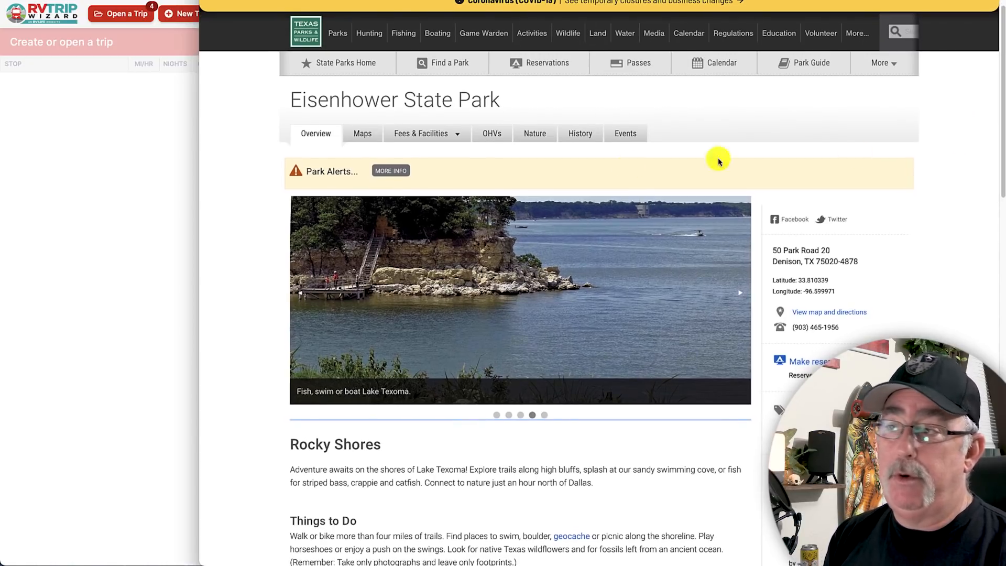
- Copy the park name "Eisenhower State Park" from the park's web page and switch to RV Trip Wizard
scroll(685, 173, "up", 1)
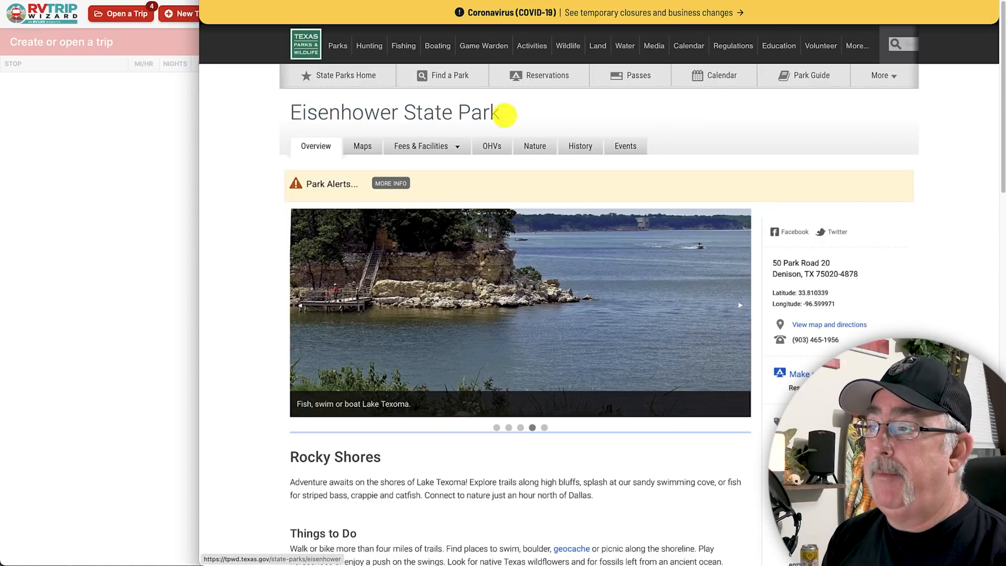
left_click_drag(527, 112, 292, 109)
key("super+c")
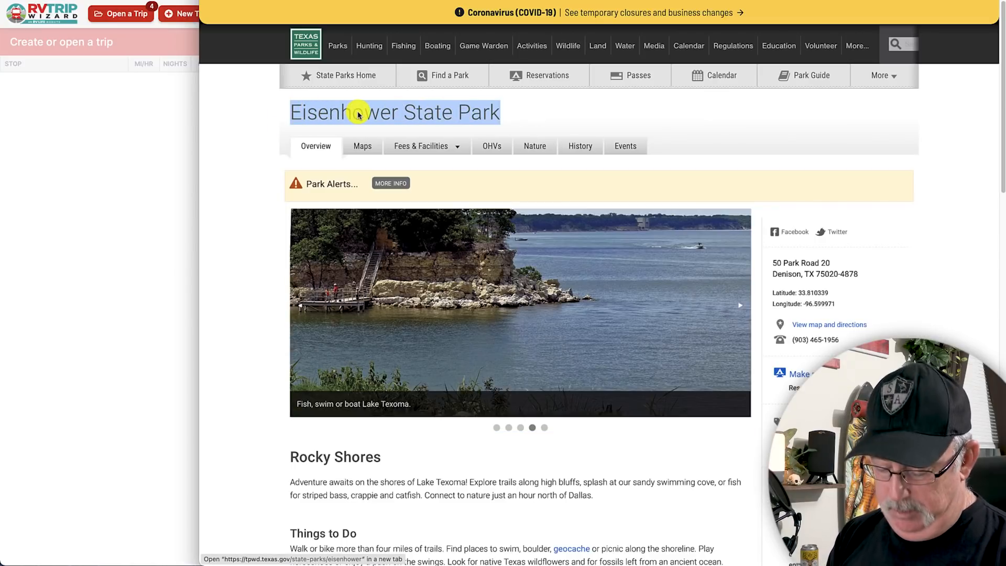
key("super+Tab")
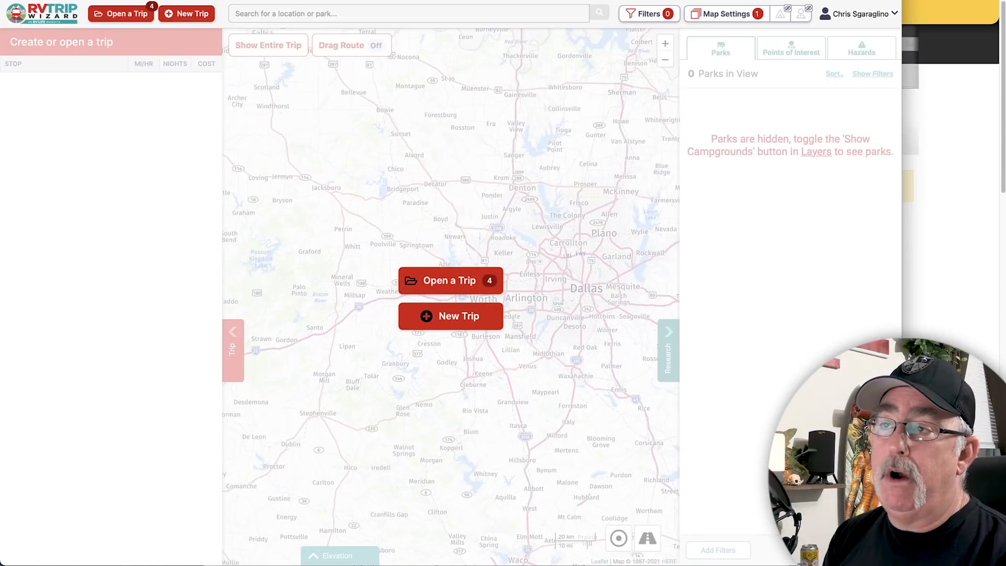
- Create a new trip named "Eisenhower State Park" with the departure date 4/15/2021
left_click(457, 317)
left_click(376, 87)
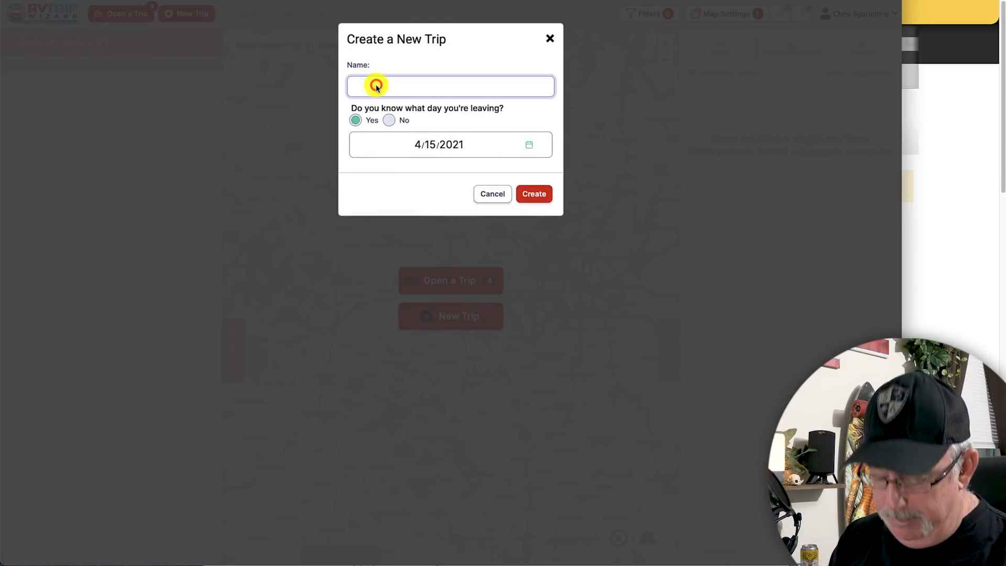
key("super+v")
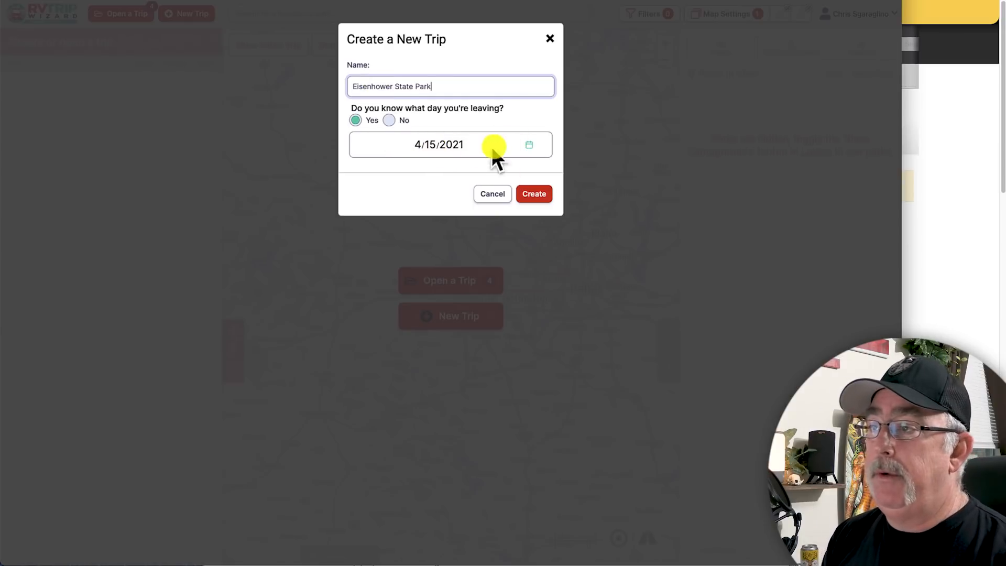
left_click(532, 200)
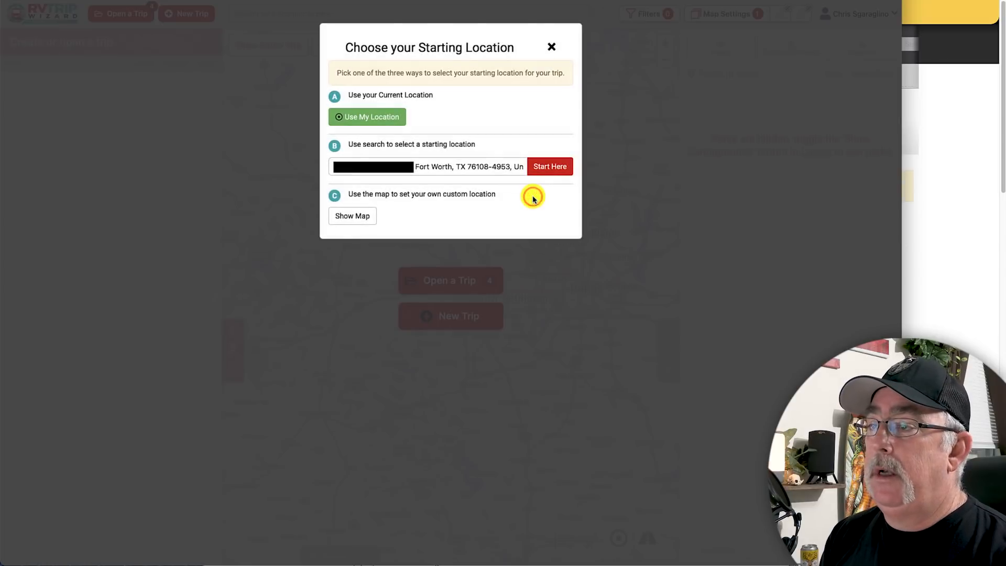
- Choose the suggested home address as the starting location and start the trip there
left_click(545, 167)
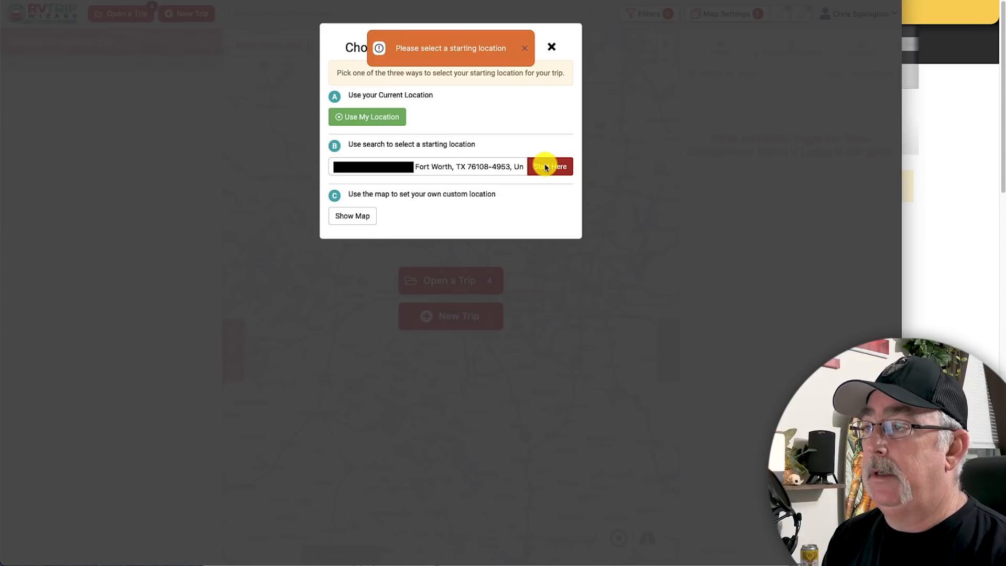
left_click(399, 168)
left_click(394, 186)
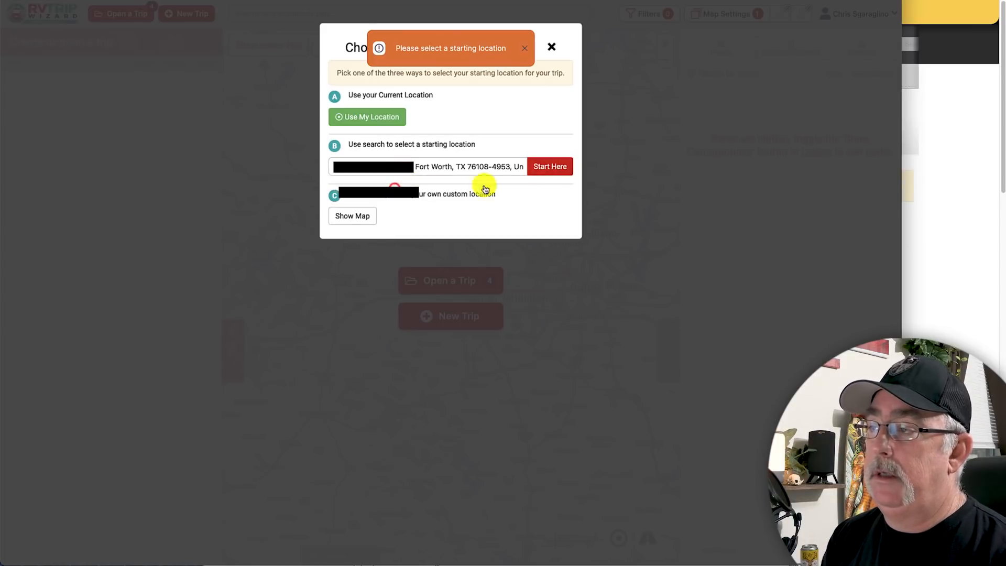
left_click(551, 167)
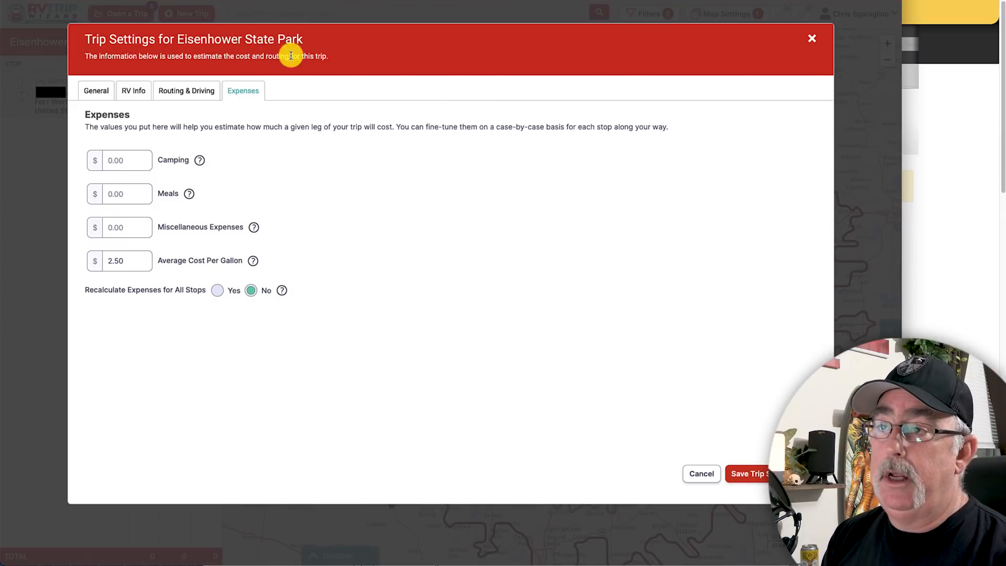
- Review the trip's general information, RV specifications, routing and driving options, and expense settings
left_click(94, 86)
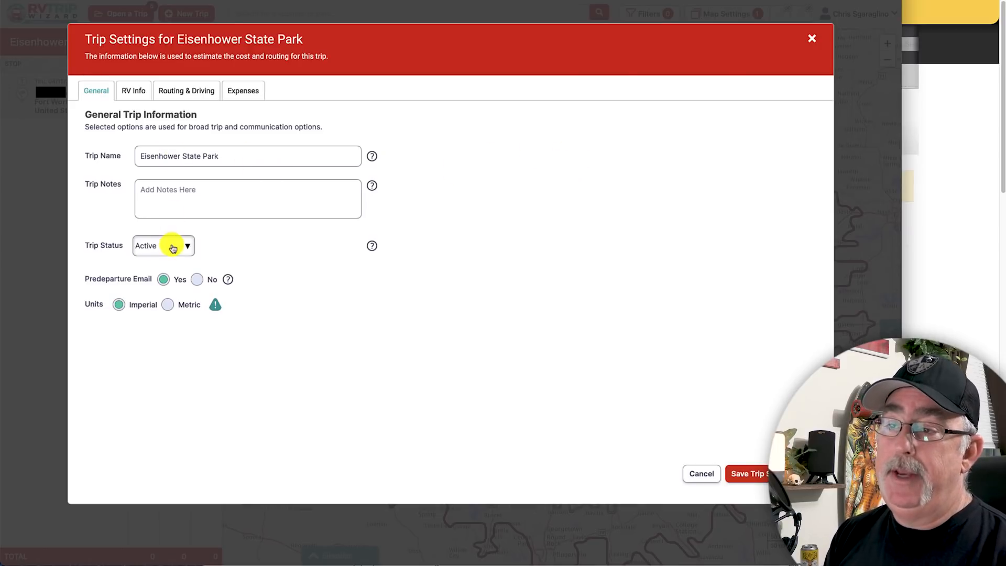
left_click(133, 91)
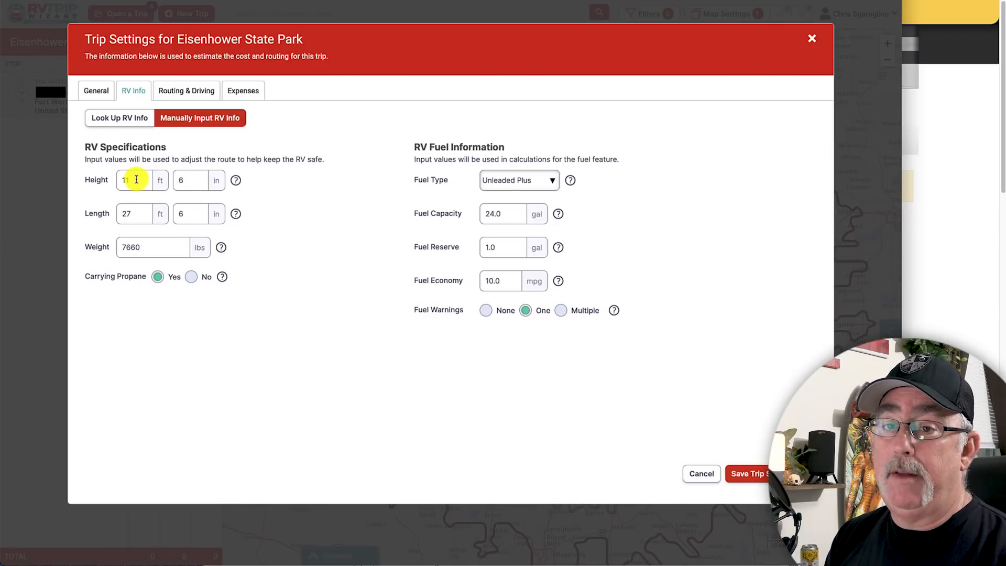
mouse_move(239, 176)
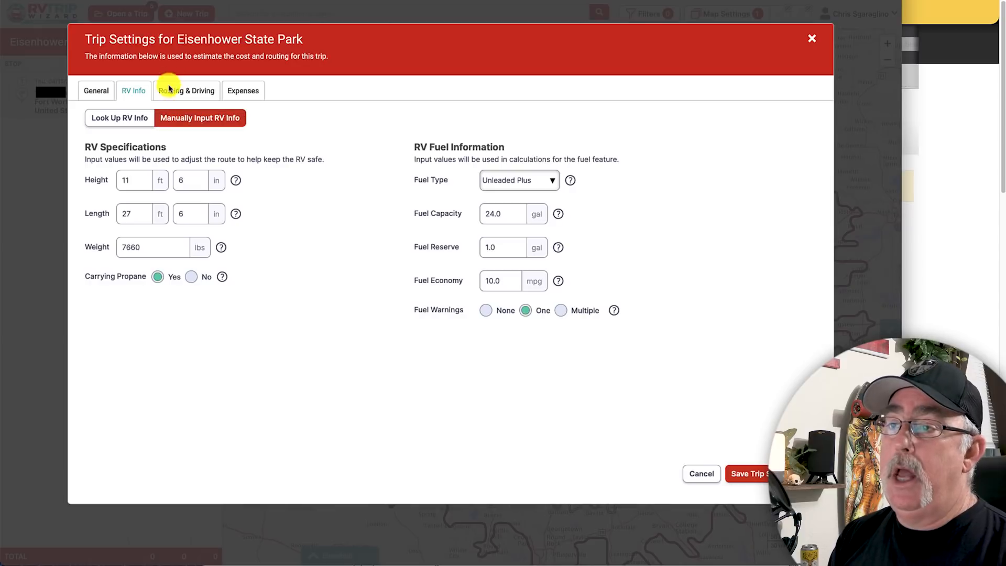
left_click(186, 91)
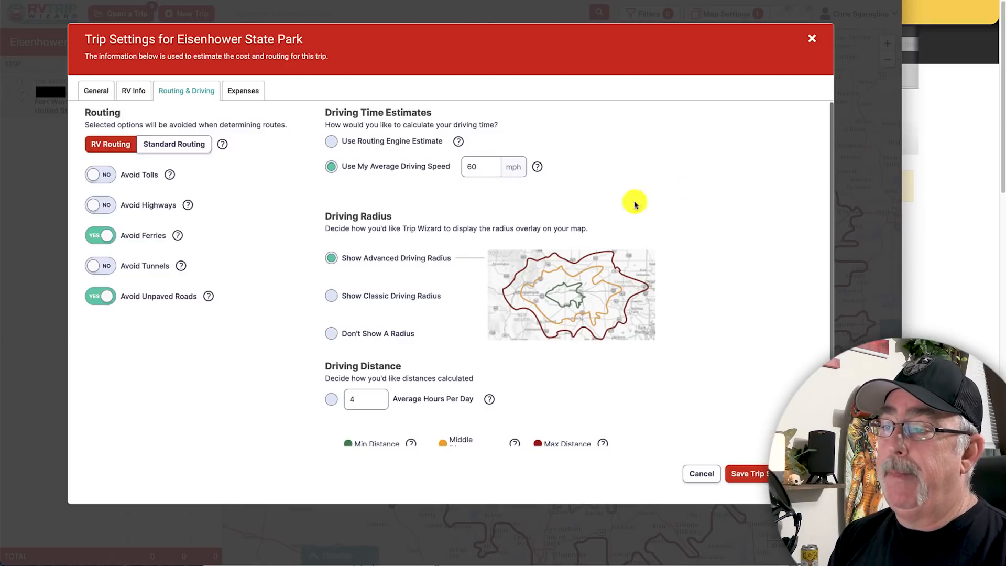
scroll(752, 264, "down", 2)
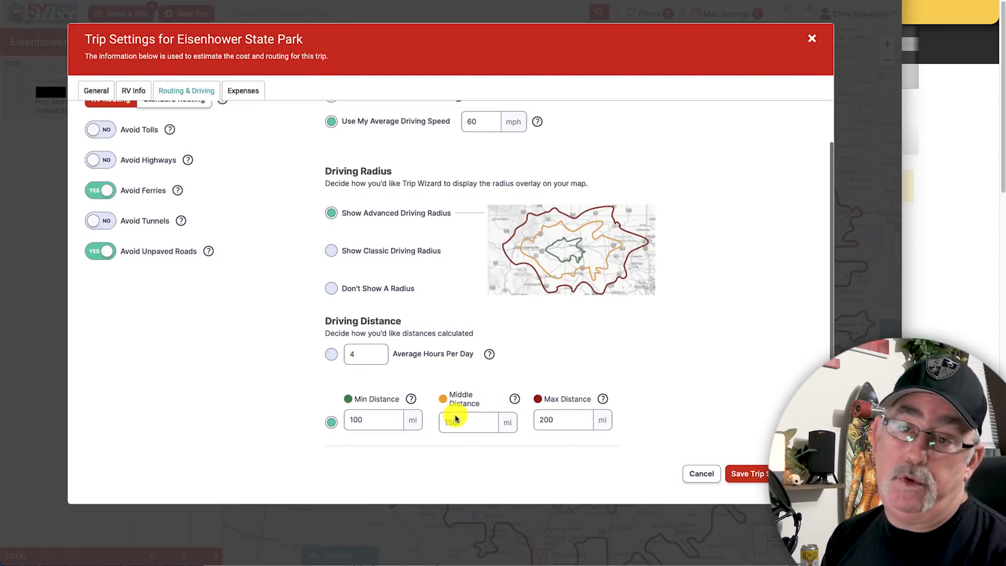
left_click(255, 91)
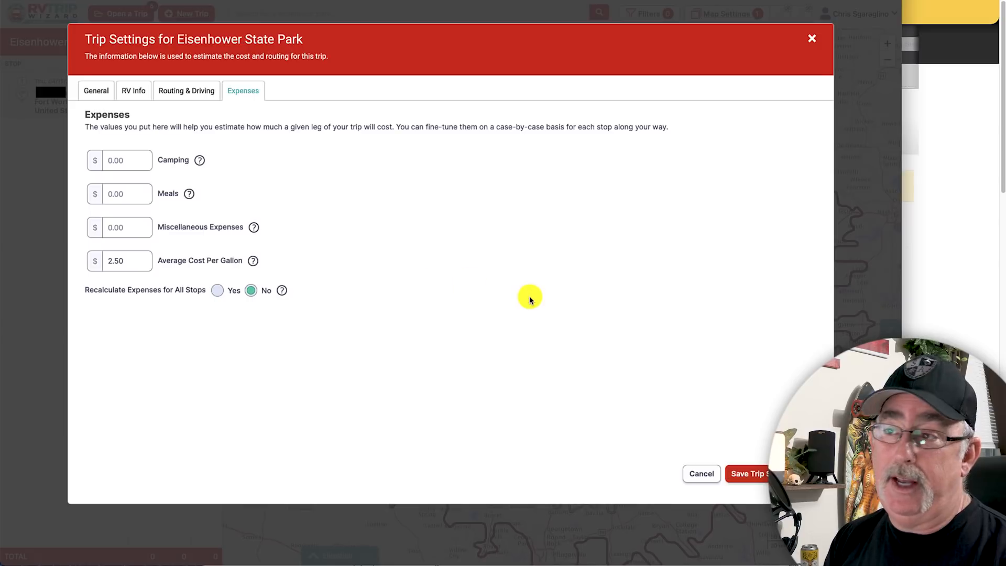
- Recheck the general, RV and routing settings of the trip and save the trip settings
left_click(98, 89)
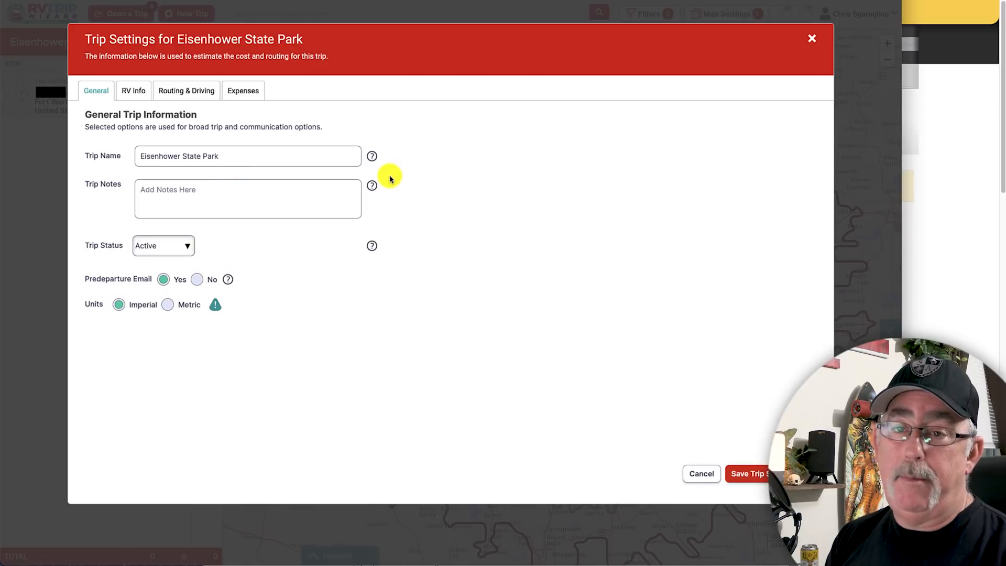
left_click(131, 90)
left_click(184, 90)
left_click(134, 91)
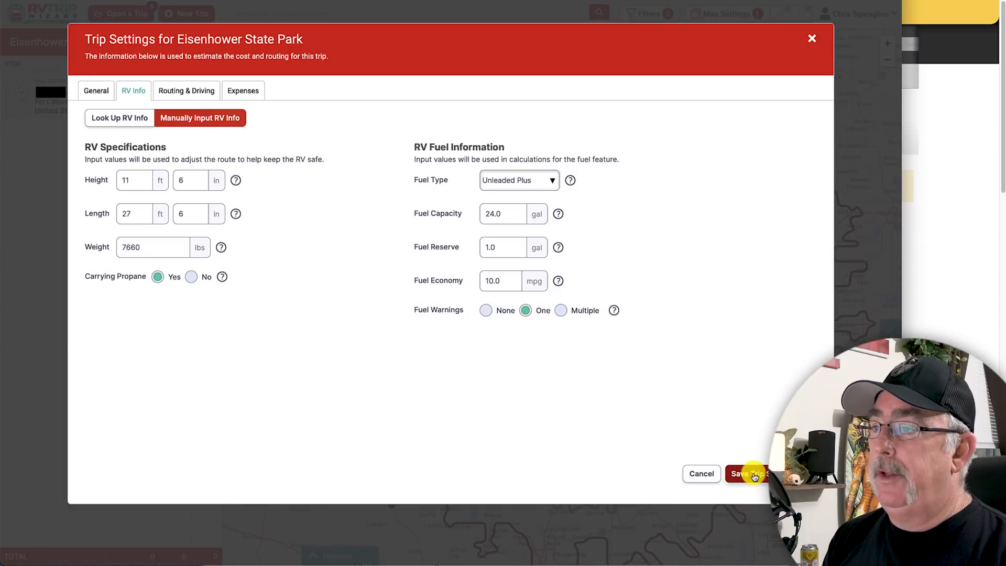
left_click(752, 474)
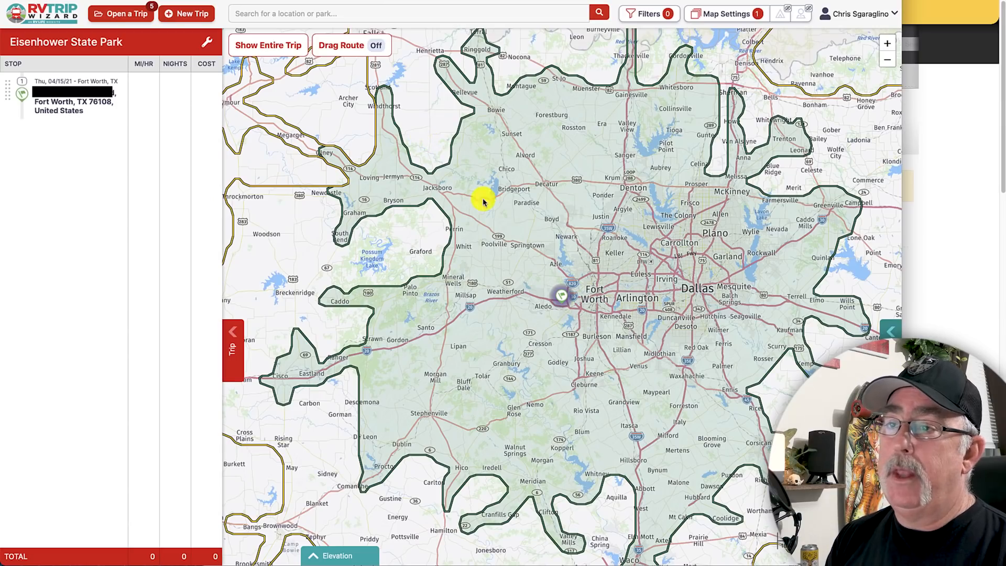
- Preview the classic driving radius in the trip's routing settings, restore the advanced driving radius and save the settings
mouse_move(74, 103)
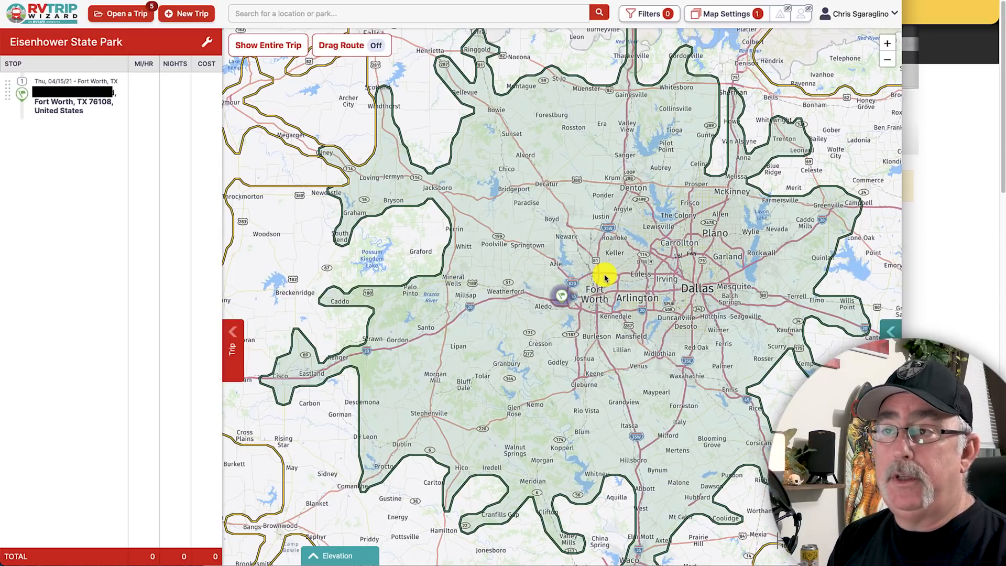
left_click(208, 43)
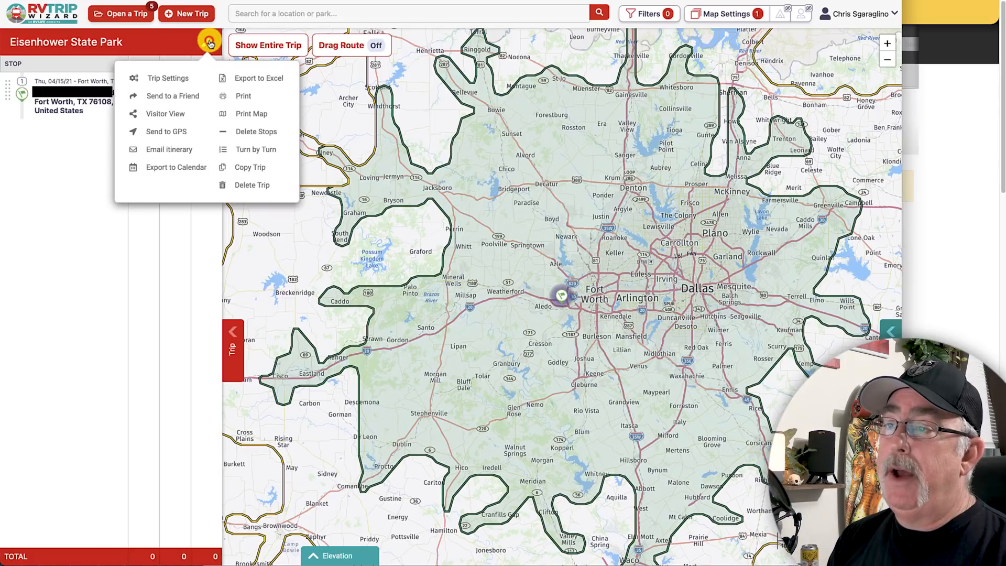
left_click(164, 77)
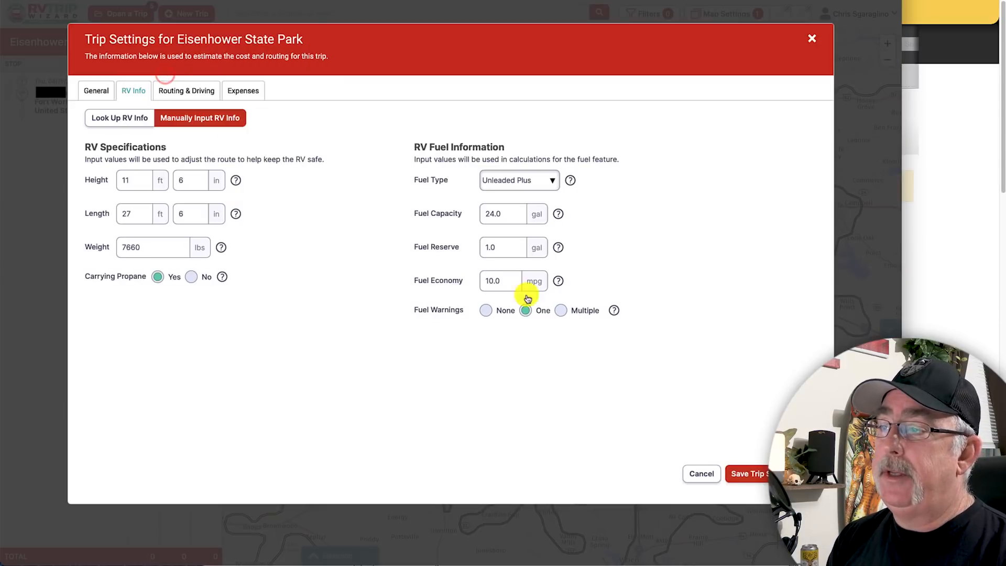
left_click(186, 86)
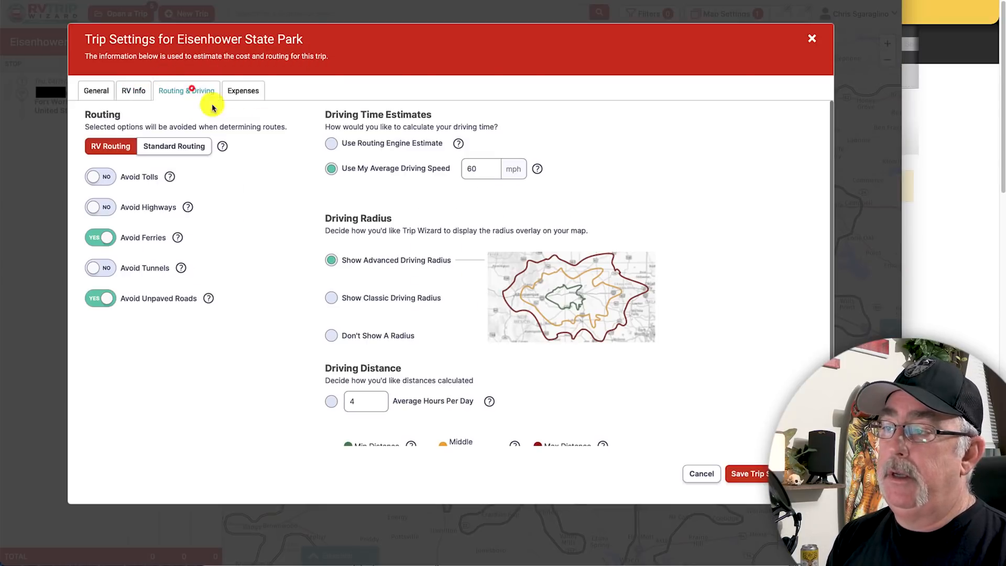
left_click(331, 298)
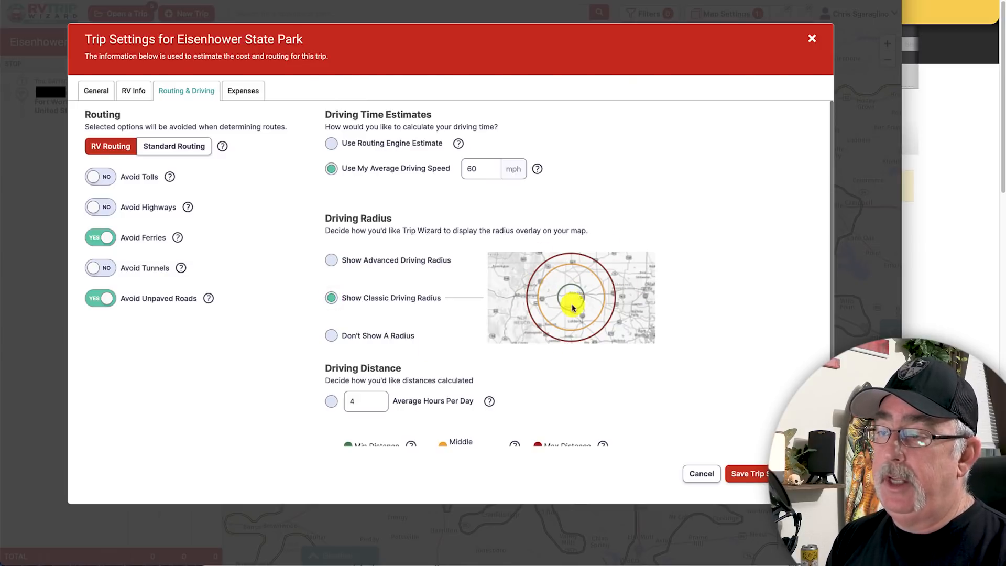
scroll(466, 352, "down", 1)
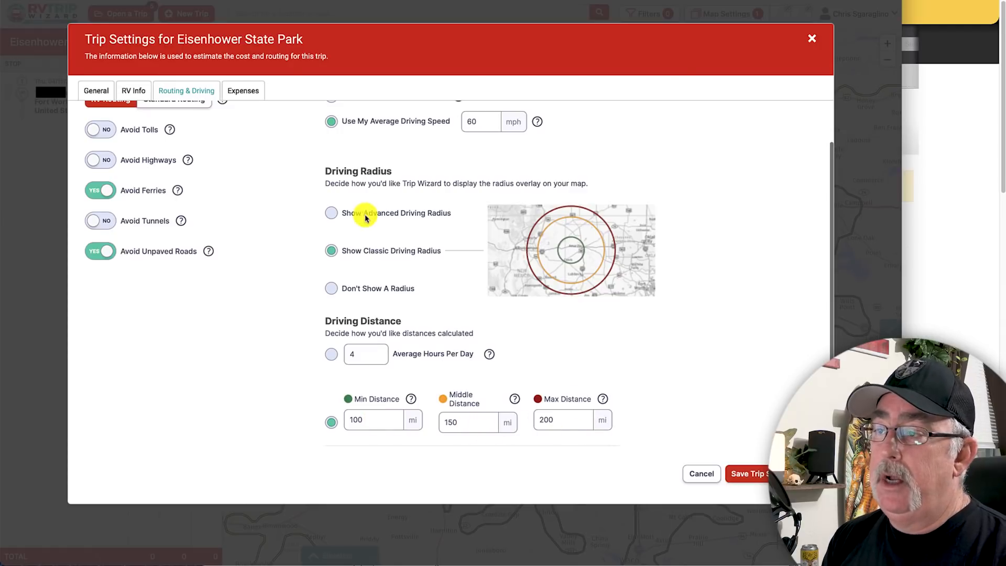
left_click(332, 213)
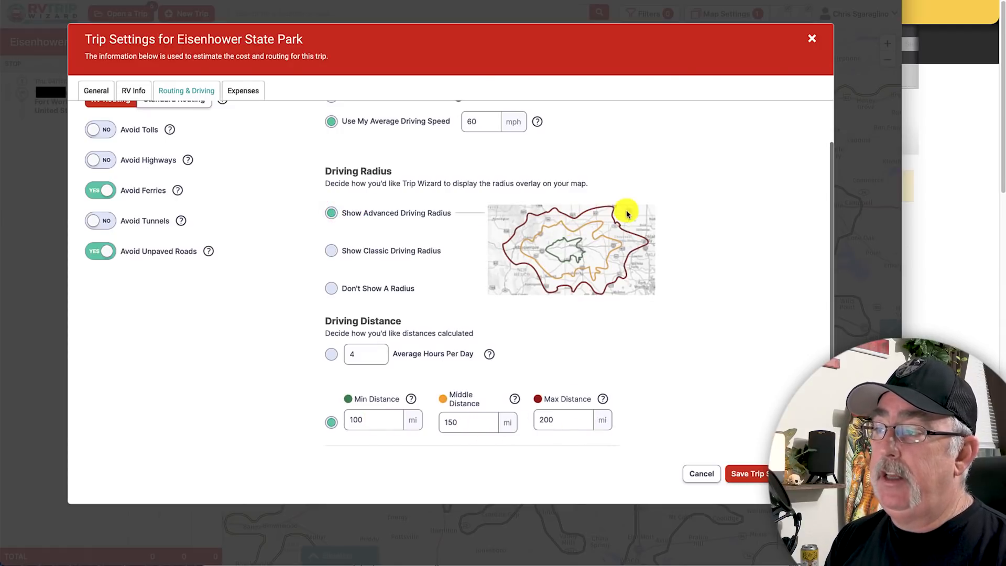
left_click(757, 474)
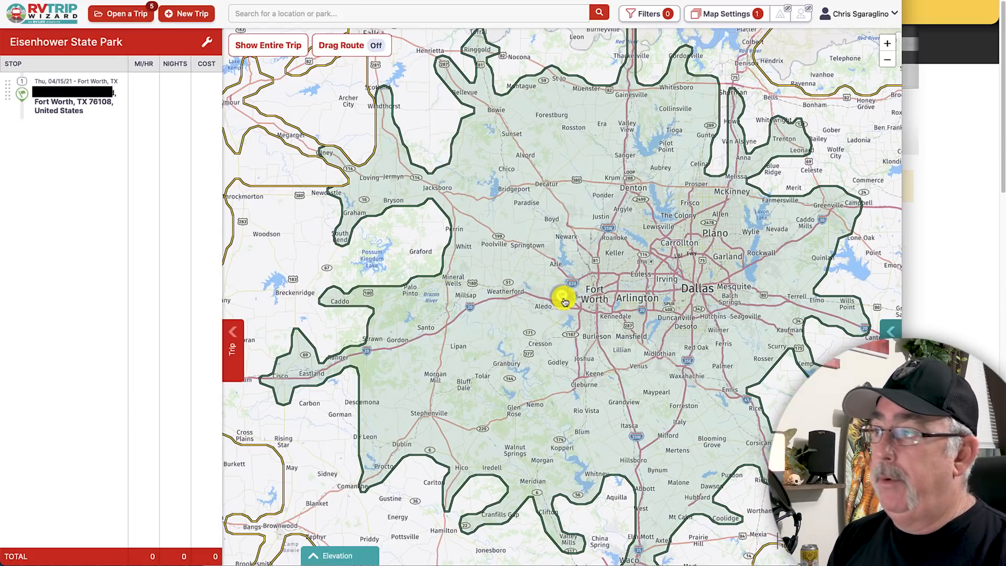
- Examine the minimum, middle and maximum driving-distance boundaries around the starting location on the map
scroll(657, 68, "up", 1)
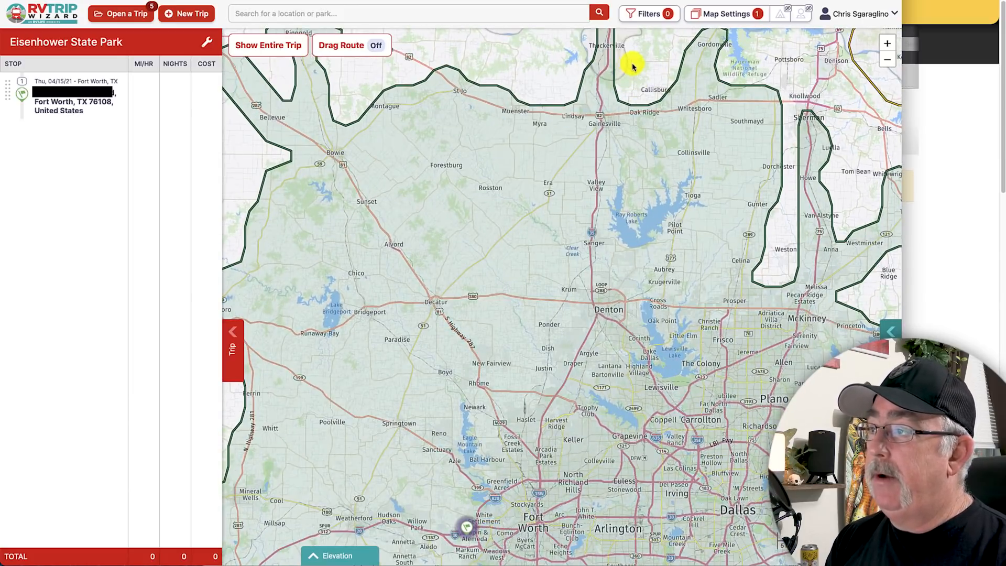
scroll(633, 72, "down", 1)
left_click_drag(607, 74, 596, 146)
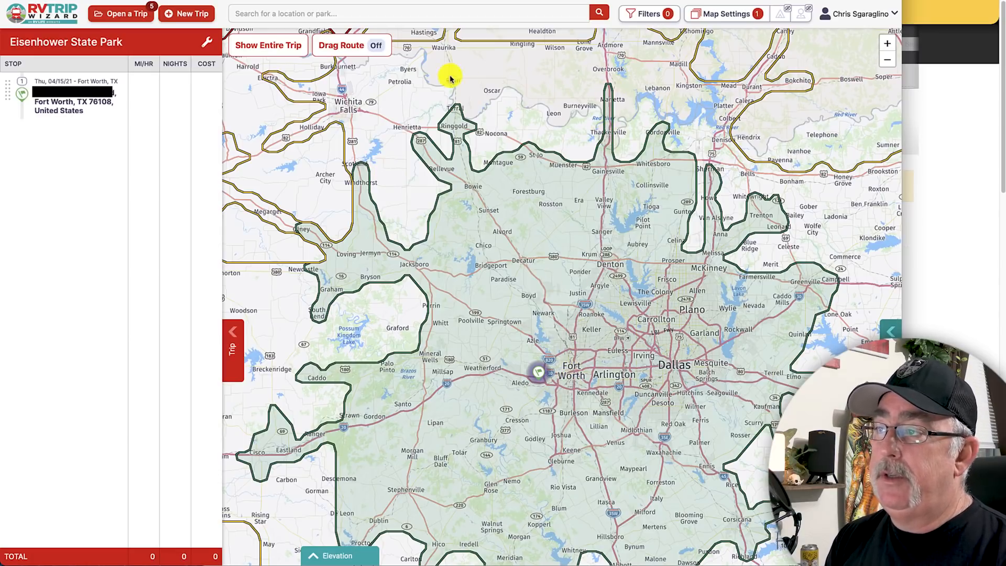
left_click_drag(450, 79, 466, 287)
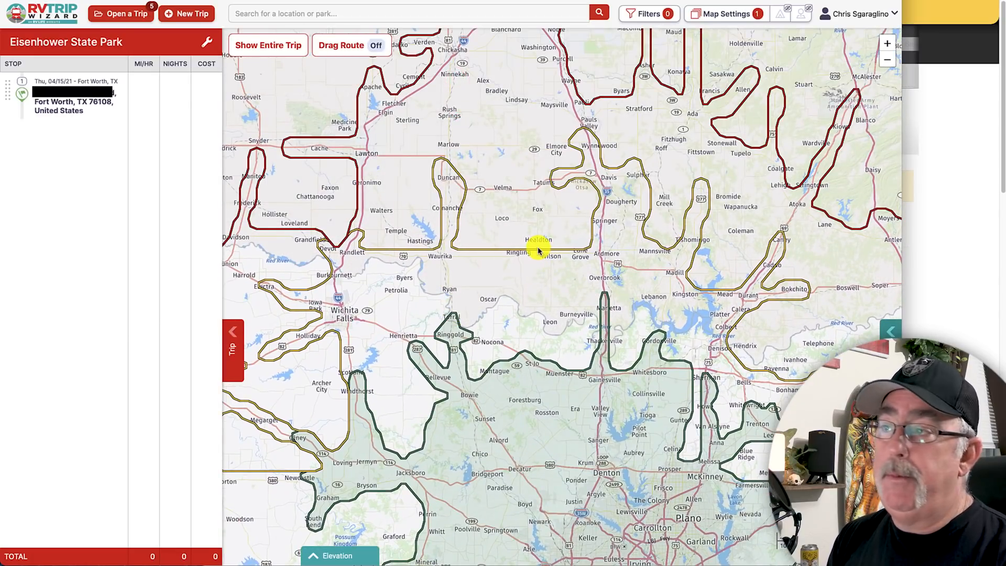
left_click_drag(609, 315, 530, 110)
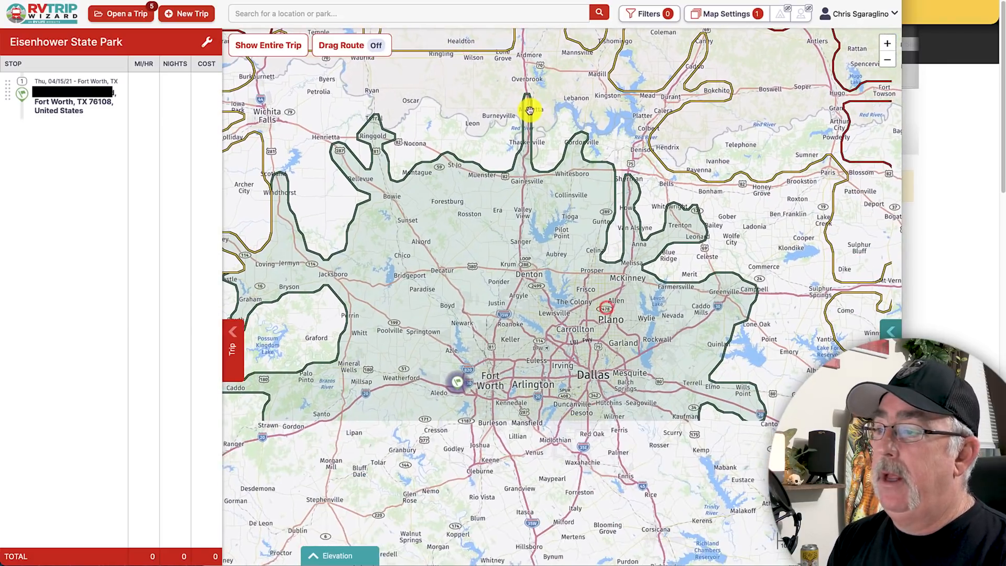
left_click_drag(480, 380, 562, 278)
scroll(562, 278, "down", 3)
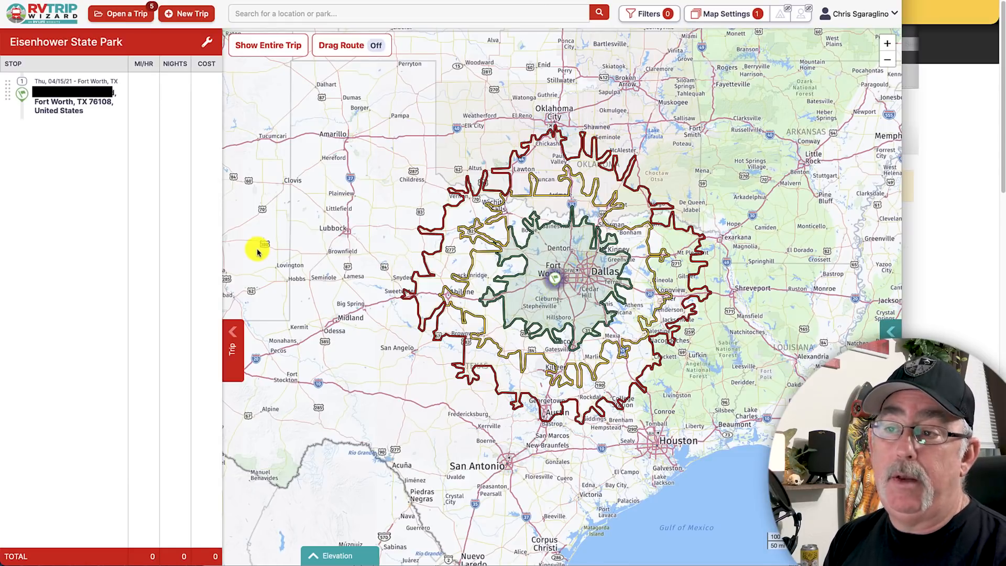
- Search for Eisenhower State Park and open the one in Denison, Texas on the map
right_click(256, 12)
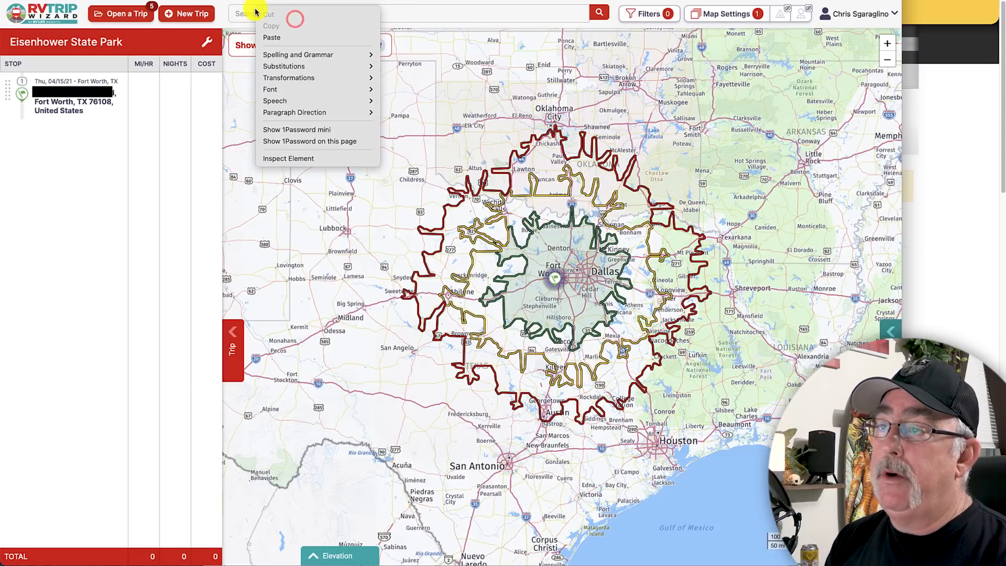
left_click(280, 37)
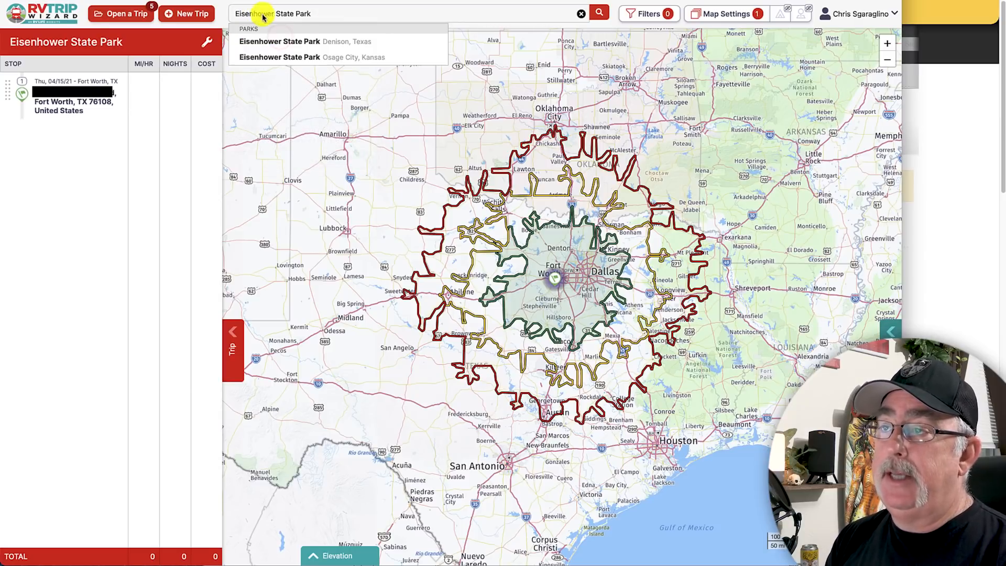
left_click(289, 41)
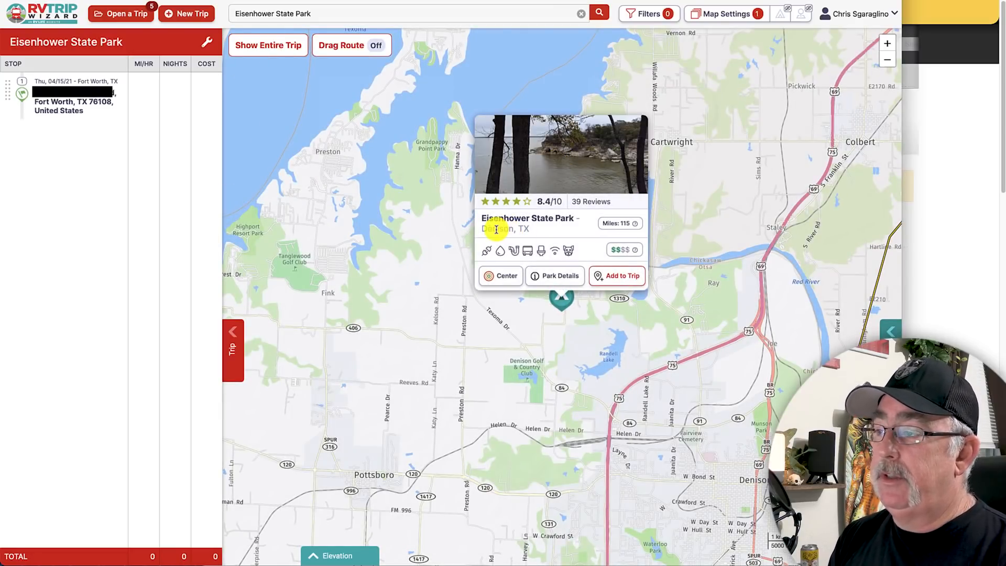
- Add Eisenhower State Park to the trip for 3 nights with the dates of stay locked at 4/15/2021 to 4/18/2021
left_click(619, 277)
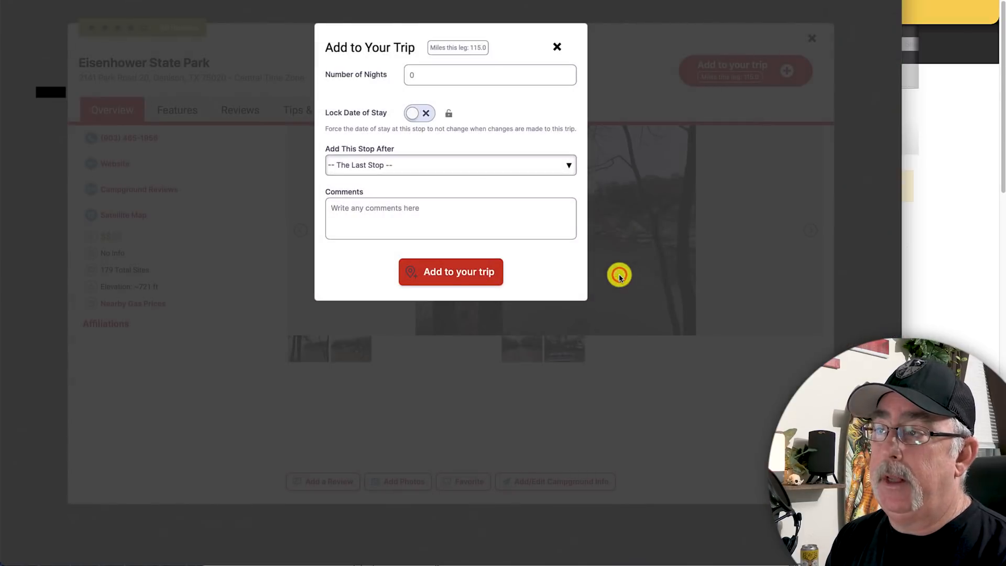
left_click(414, 74)
type("0")
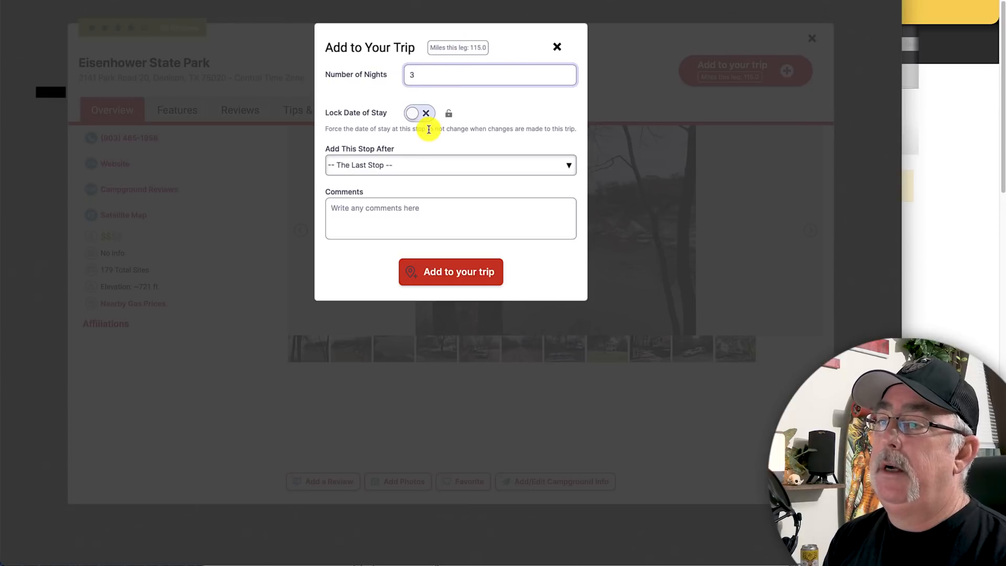
left_click(418, 112)
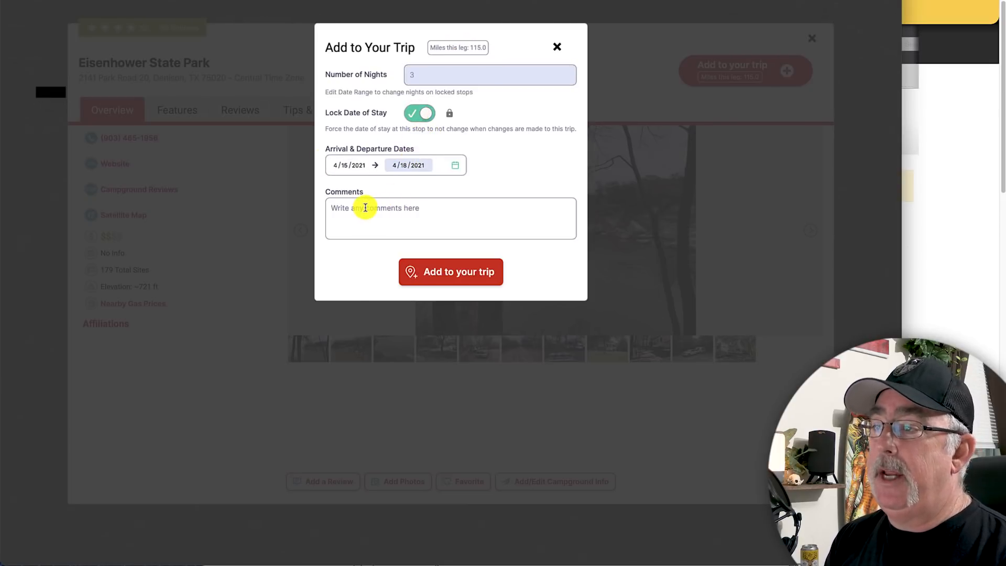
left_click(445, 272)
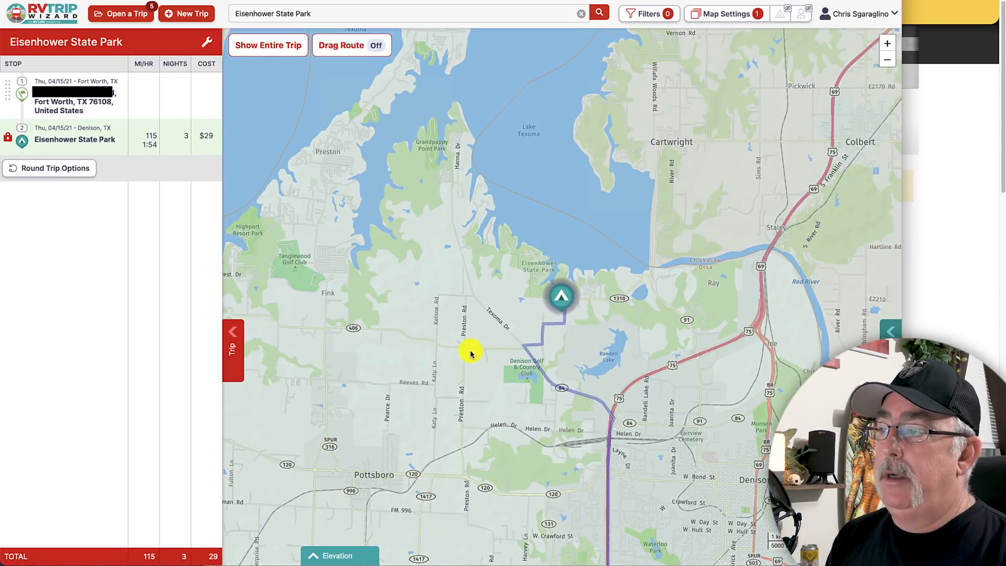
- View the whole route and show the driving-distance boundaries around the Fort Worth starting stop
scroll(469, 352, "down", 3)
scroll(471, 349, "down", 3)
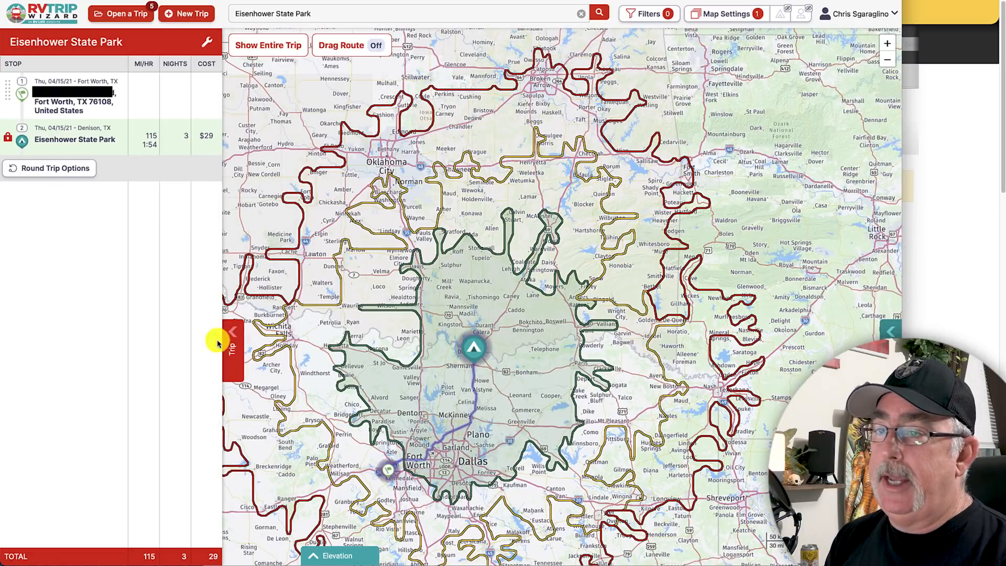
left_click(71, 100)
scroll(527, 430, "down", 3)
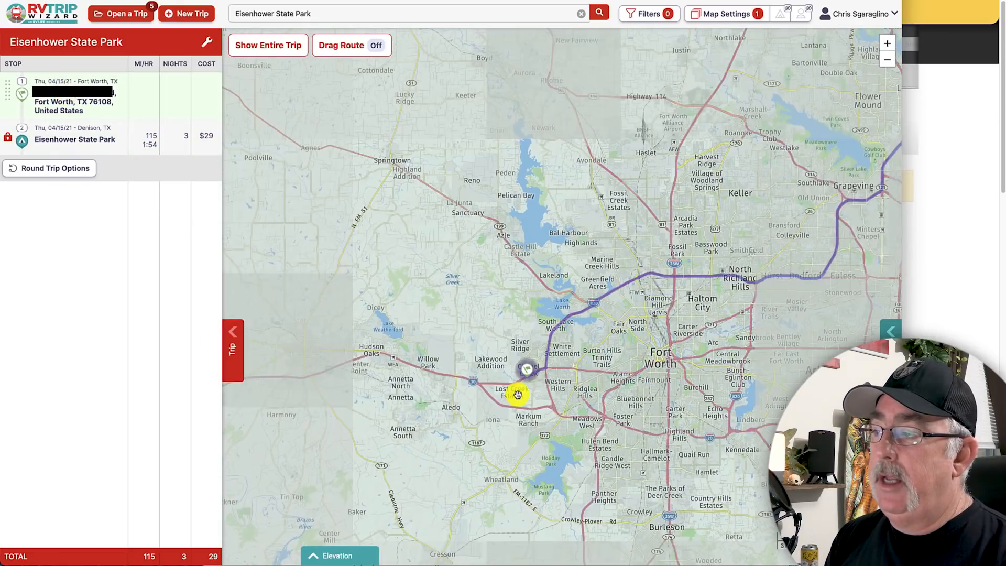
scroll(577, 392, "down", 2)
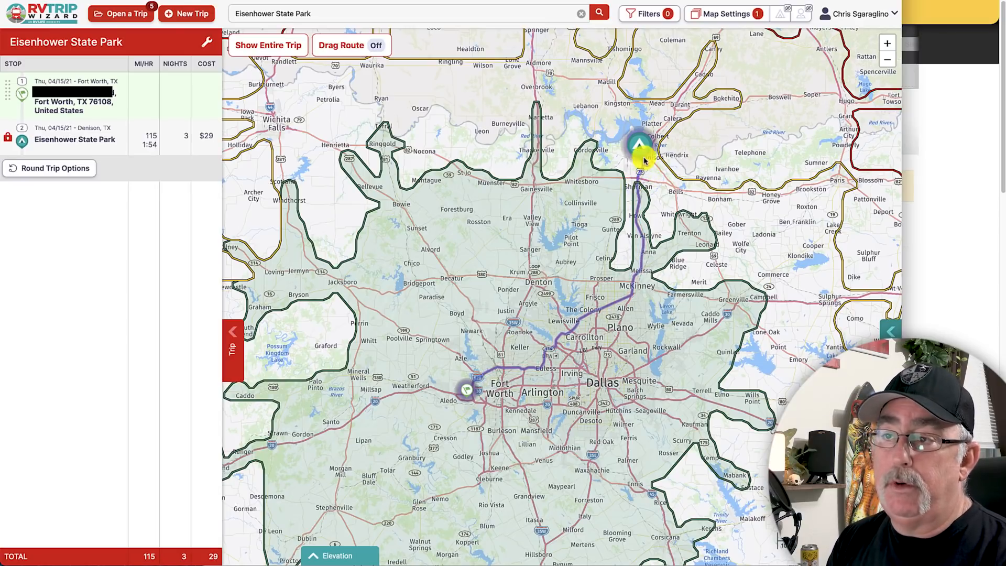
- Examine the route from Fort Worth to Eisenhower State Park against the driving-distance boundaries, up to the stretch near Sherman and Denison
mouse_move(141, 136)
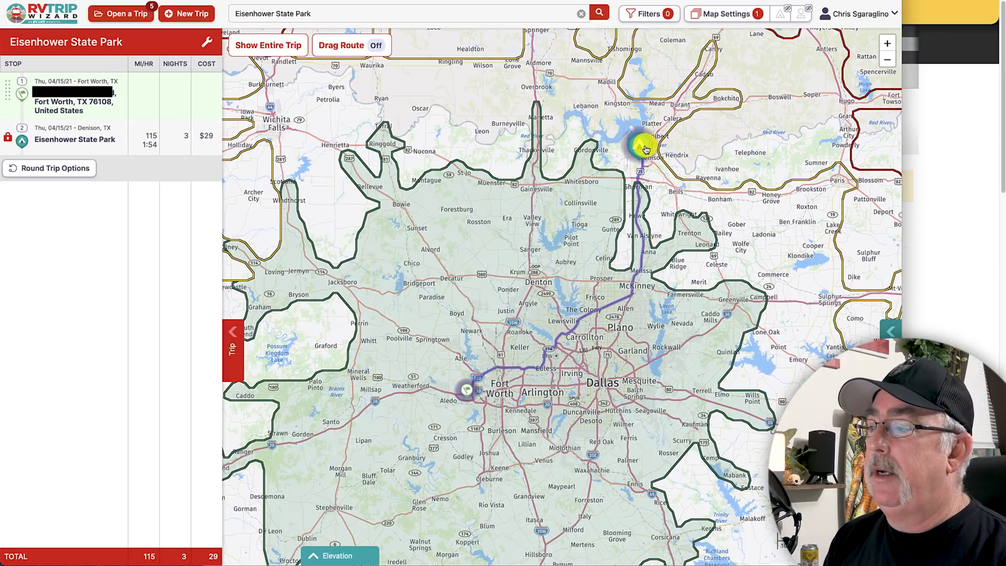
scroll(680, 219, "down", 2)
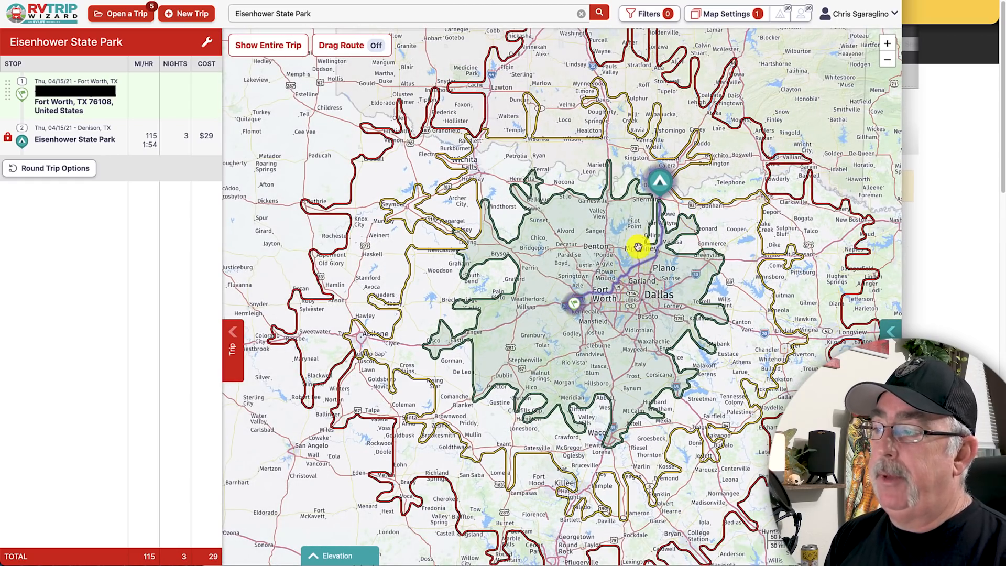
scroll(632, 311, "up", 4)
left_click_drag(620, 219, 578, 287)
scroll(578, 288, "down", 2)
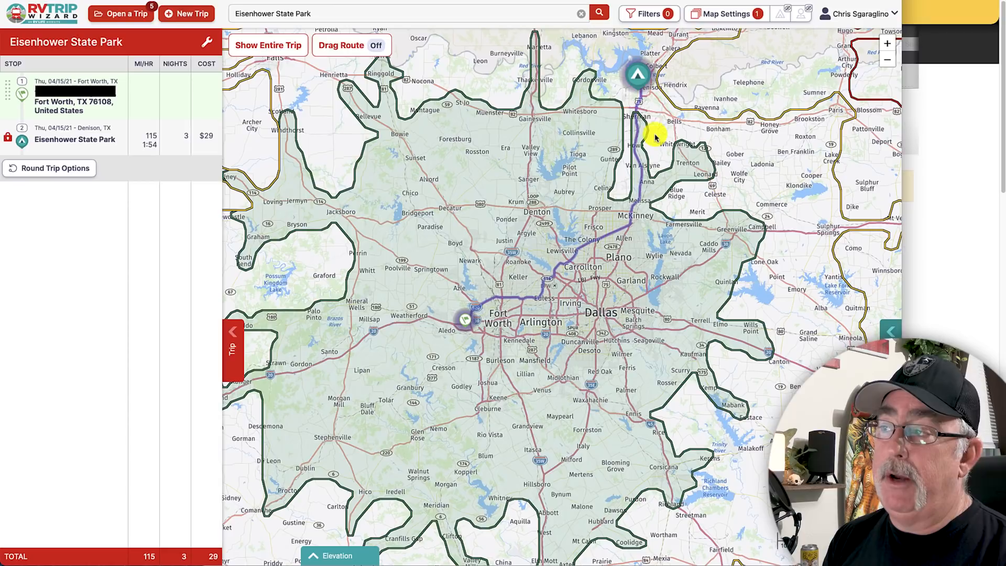
left_click_drag(666, 104, 586, 251)
scroll(643, 126, "up", 2)
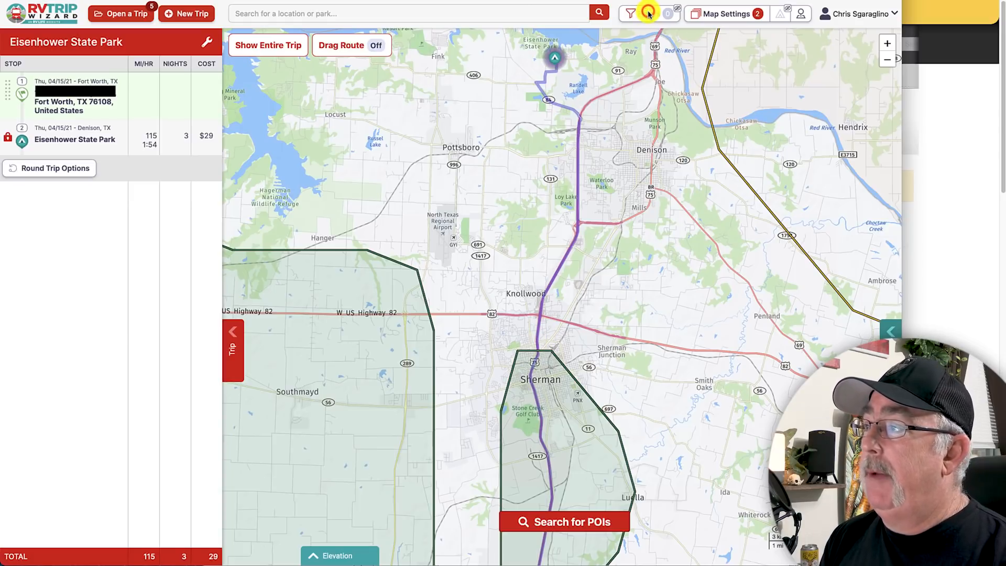
- Open the points-of-interest filters and turn on Flying J
left_click(650, 14)
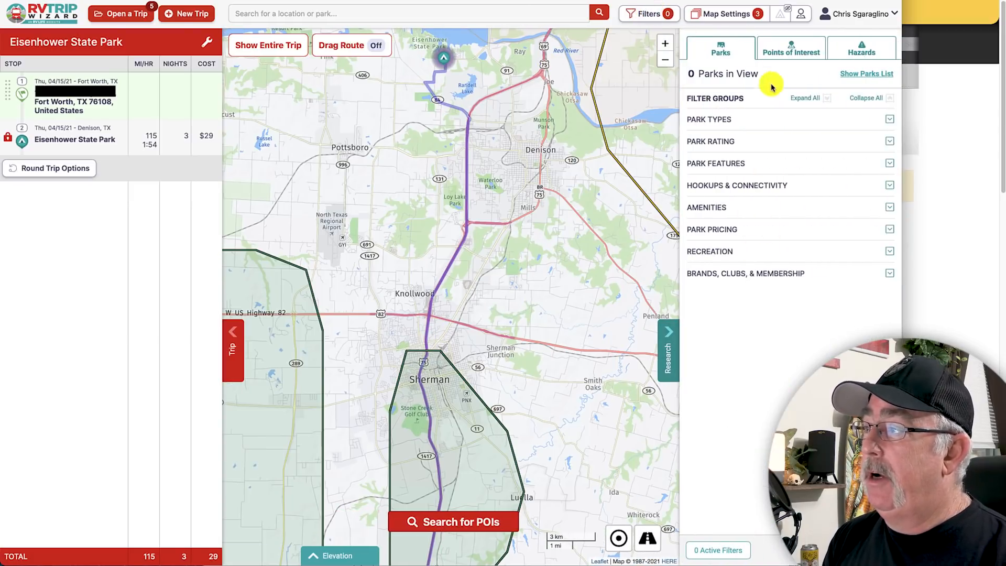
left_click(794, 56)
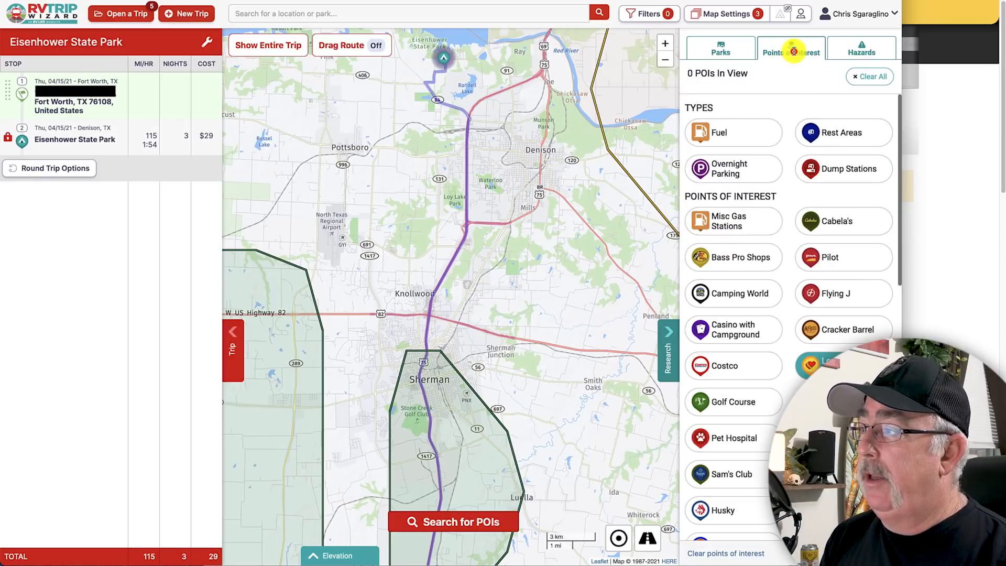
left_click(840, 299)
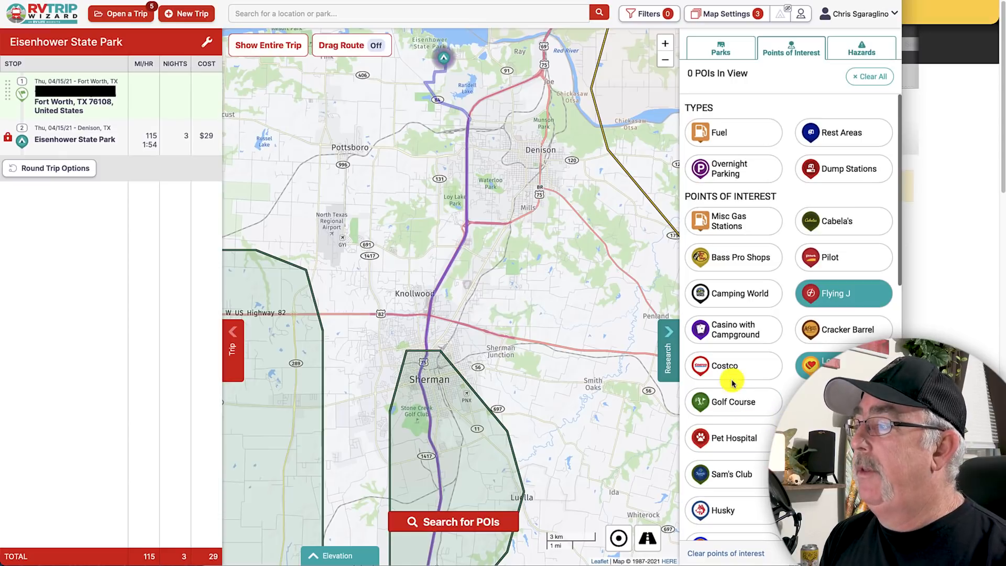
- Try showing the Fuel type of points of interest on the map and turn it off again
left_click(839, 142)
left_click(838, 143)
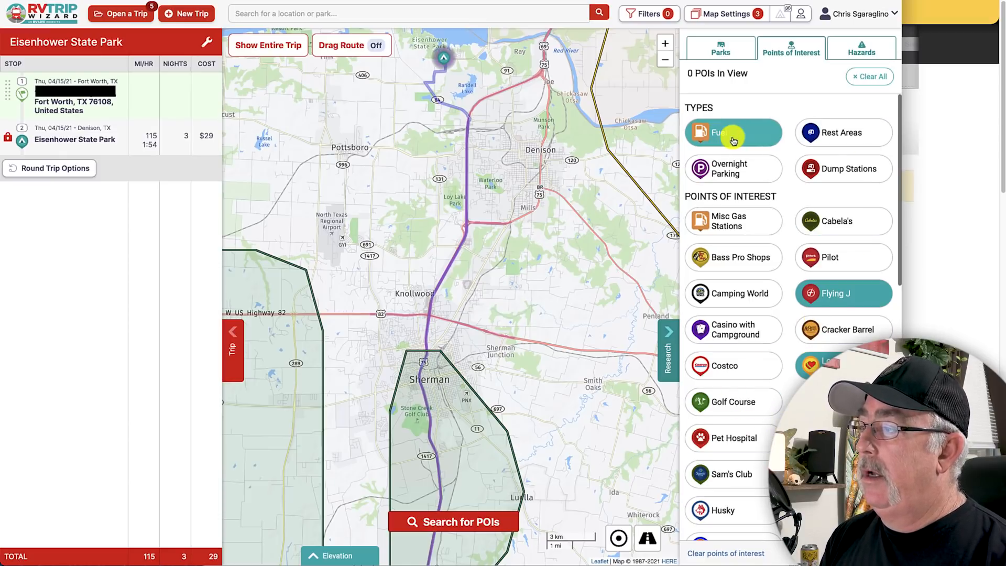
left_click(730, 133)
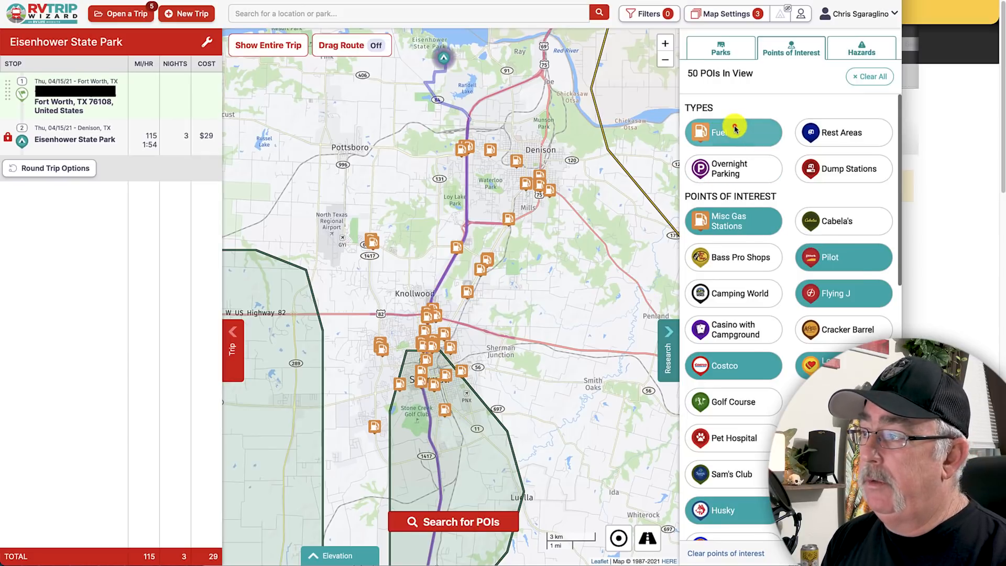
left_click(735, 129)
- Turn on the Pilot, Flying J and Love's points of interest and add the whole Fuel type
left_click(838, 256)
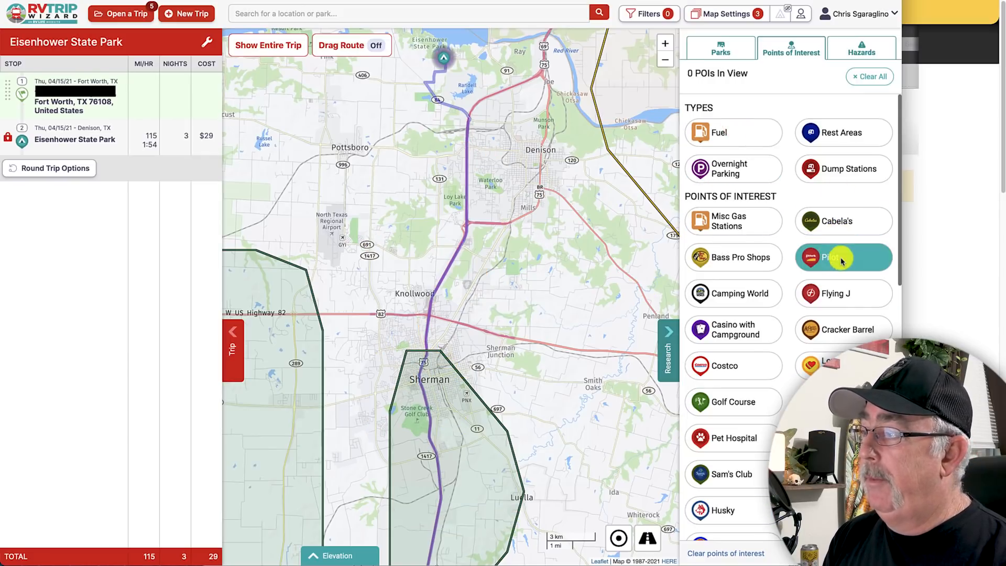
left_click(832, 292)
left_click(822, 365)
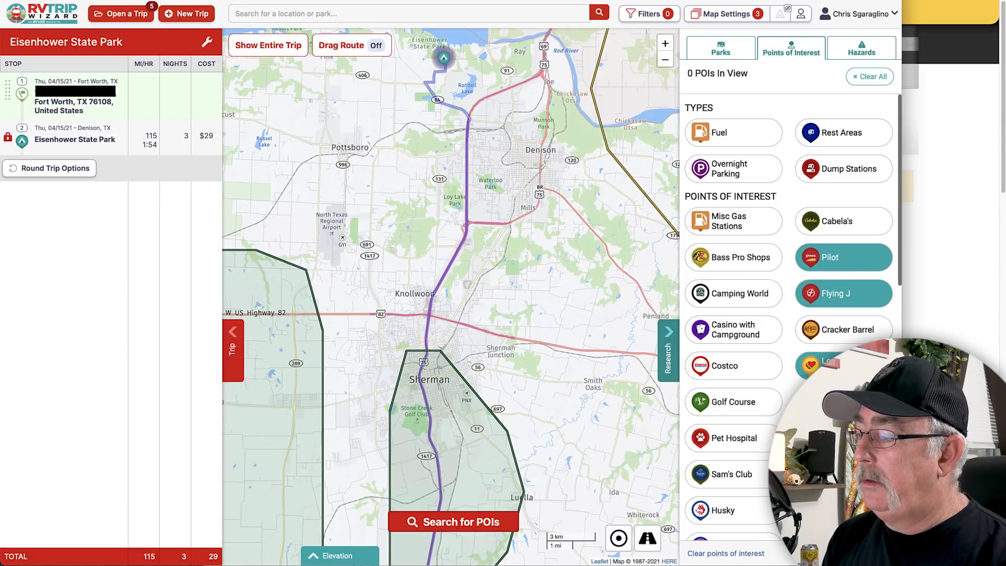
left_click(737, 516)
left_click(733, 516)
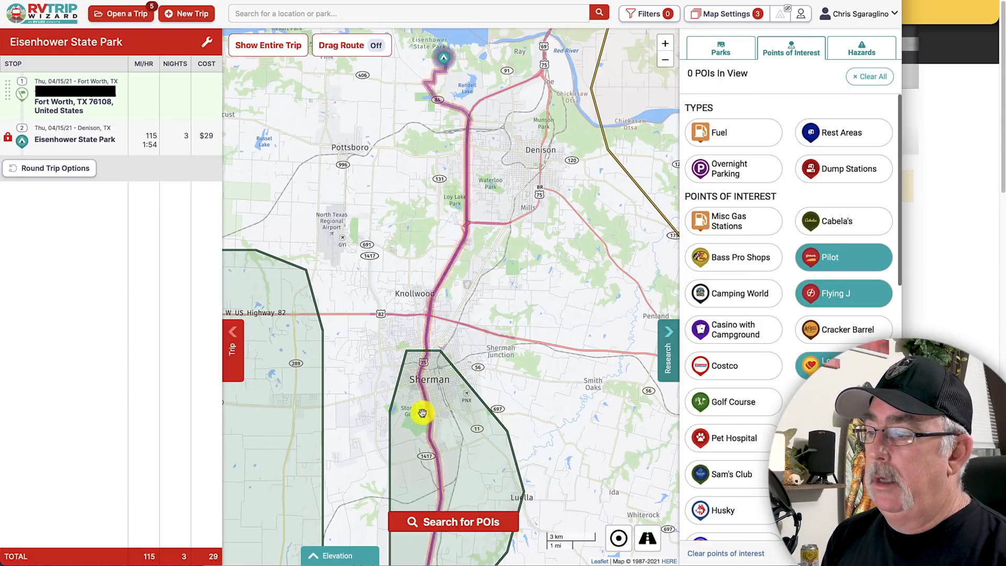
left_click_drag(572, 445, 583, 353)
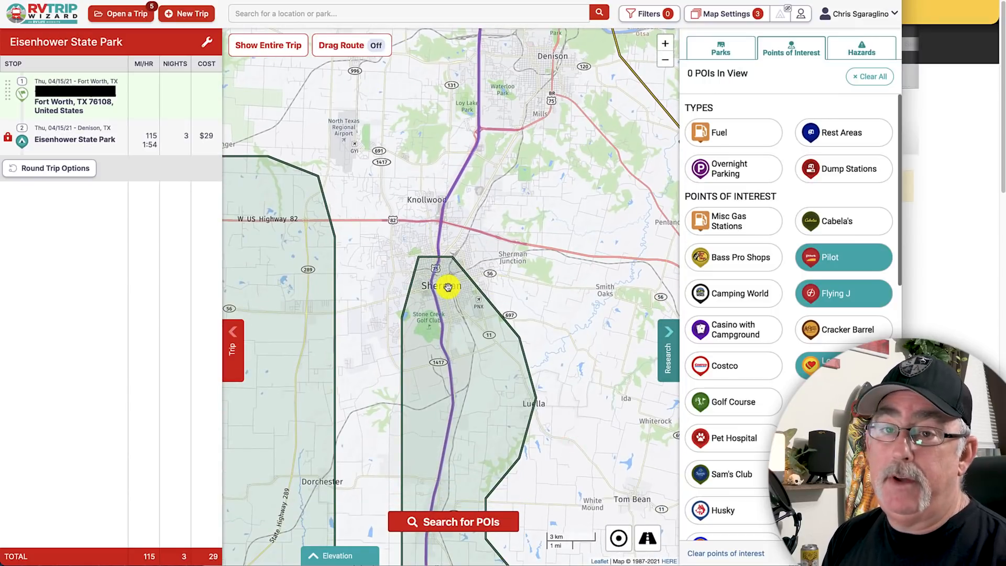
left_click(725, 148)
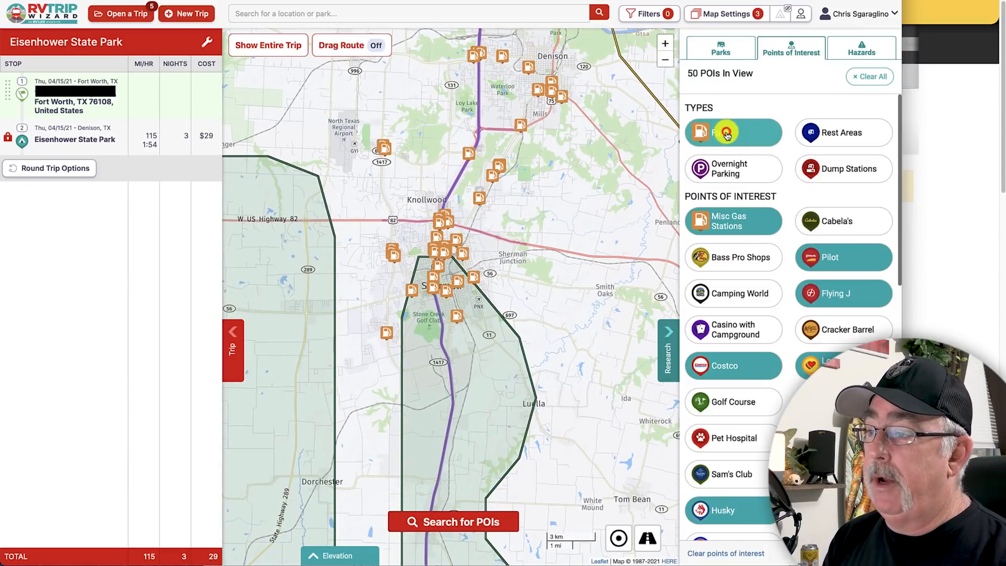
- Inspect the fuel stations beside the route where US 75 crosses W FM 120 in Denison
left_click_drag(522, 214, 518, 300)
scroll(473, 156, "up", 3)
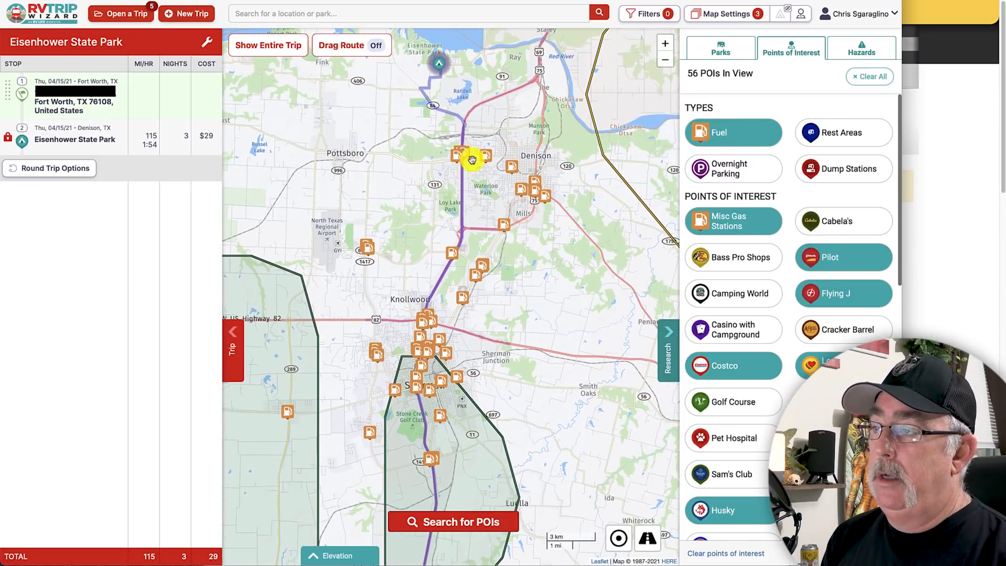
scroll(474, 153, "up", 1)
left_click_drag(428, 160, 505, 213)
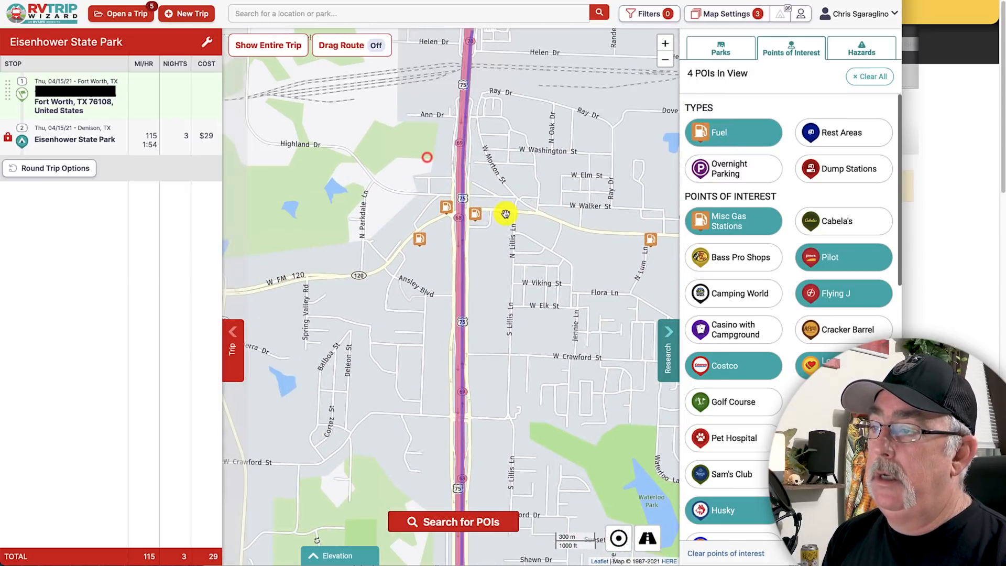
scroll(492, 213, "up", 1)
scroll(492, 214, "up", 1)
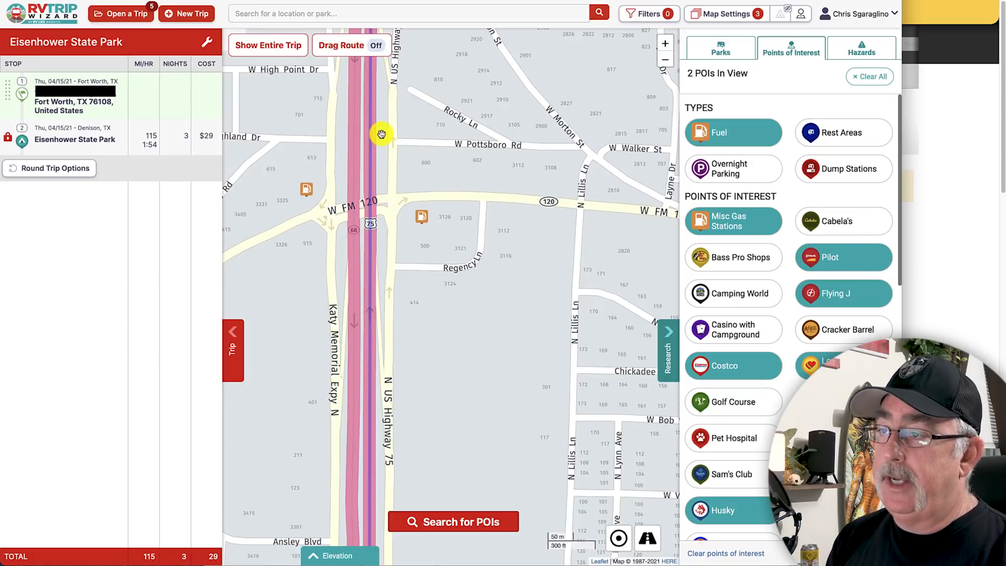
- Trace the route along US 75 south past the Spur 503 interchange and back to FM 120, looking for fuel stations
scroll(393, 237, "down", 1)
scroll(393, 237, "down", 1)
left_click_drag(401, 274, 424, 105)
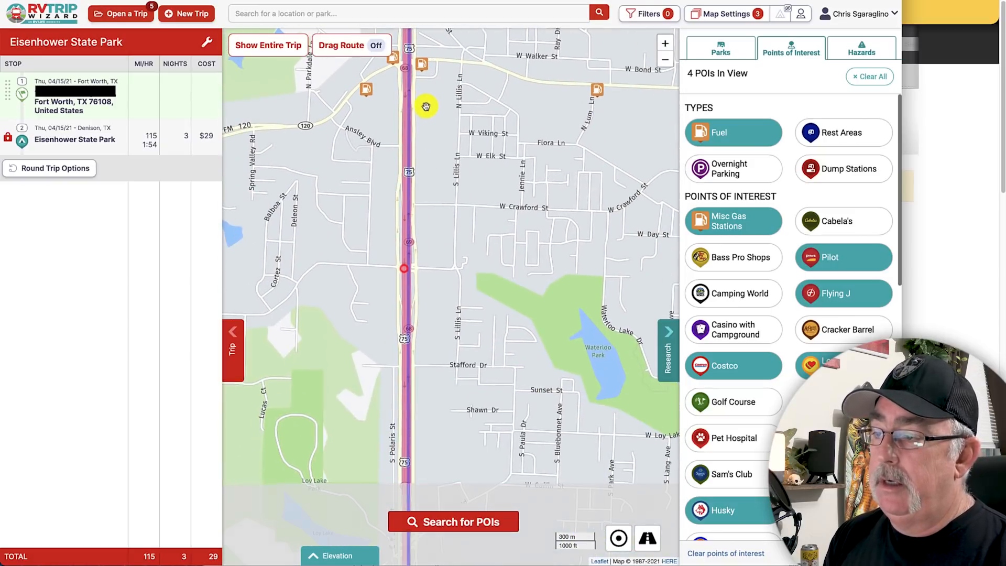
left_click_drag(442, 382, 460, 84)
left_click_drag(447, 304, 454, 175)
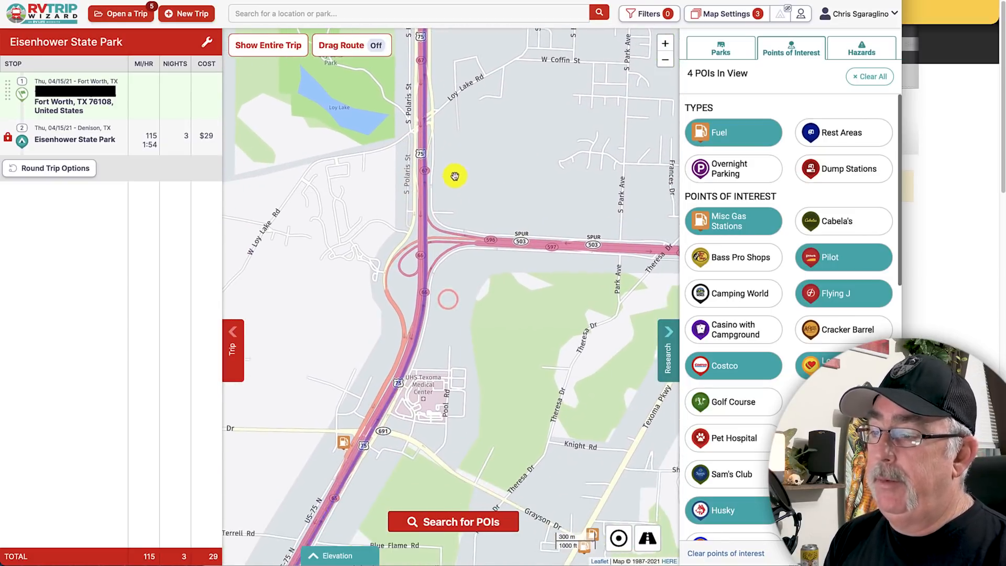
left_click_drag(444, 375, 424, 489)
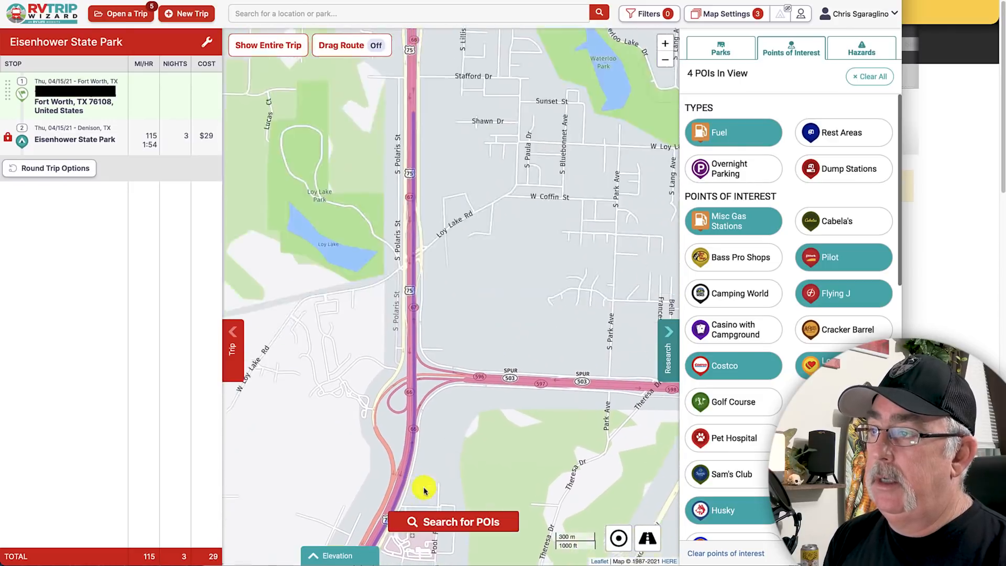
left_click_drag(426, 309, 438, 519)
left_click_drag(442, 337, 442, 420)
left_click_drag(463, 260, 482, 213)
left_click_drag(466, 394, 460, 249)
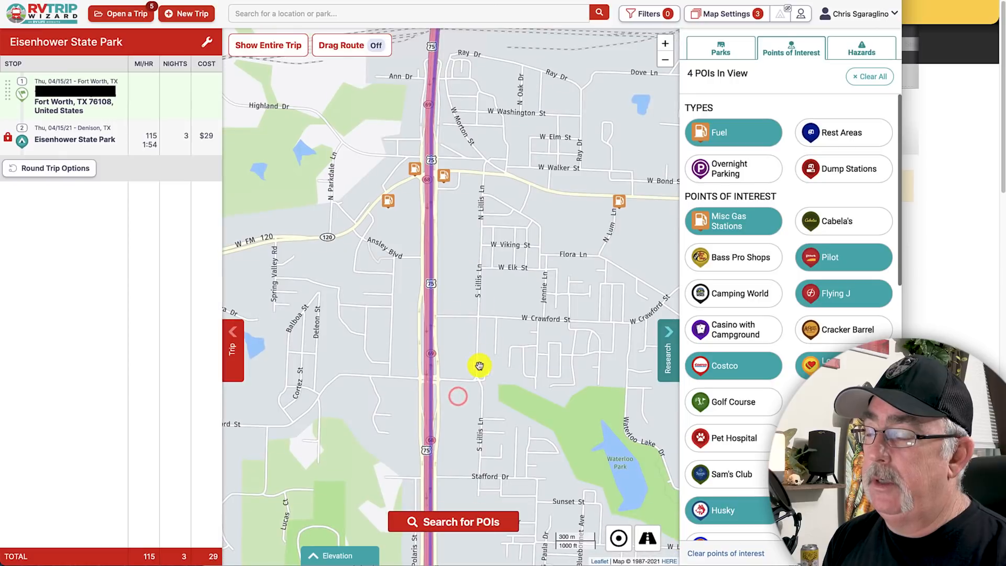
- Show the summary of the fuel station just east of US 75 on W FM 120
scroll(451, 237, "up", 2)
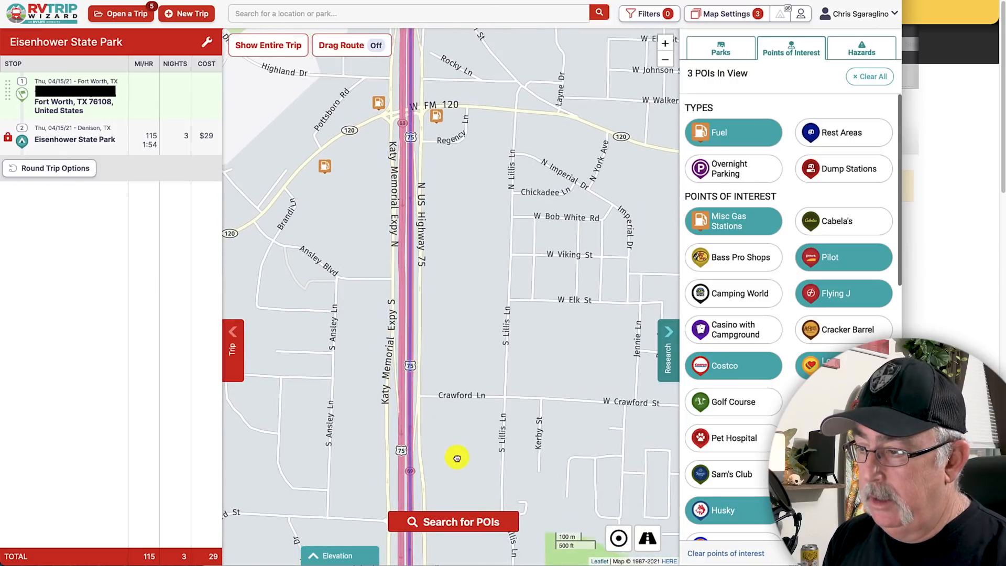
left_click_drag(456, 455, 463, 382)
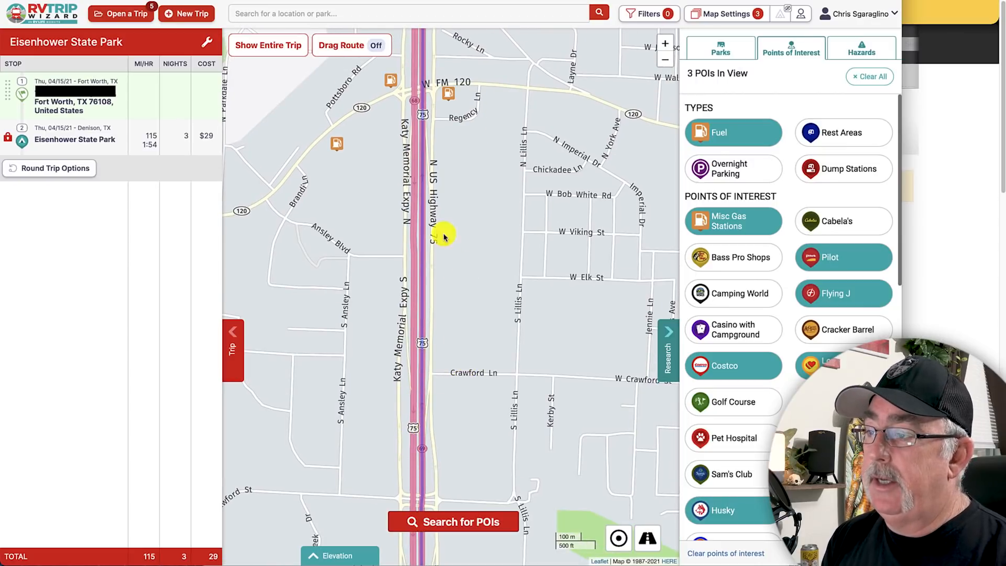
left_click_drag(451, 164, 460, 229)
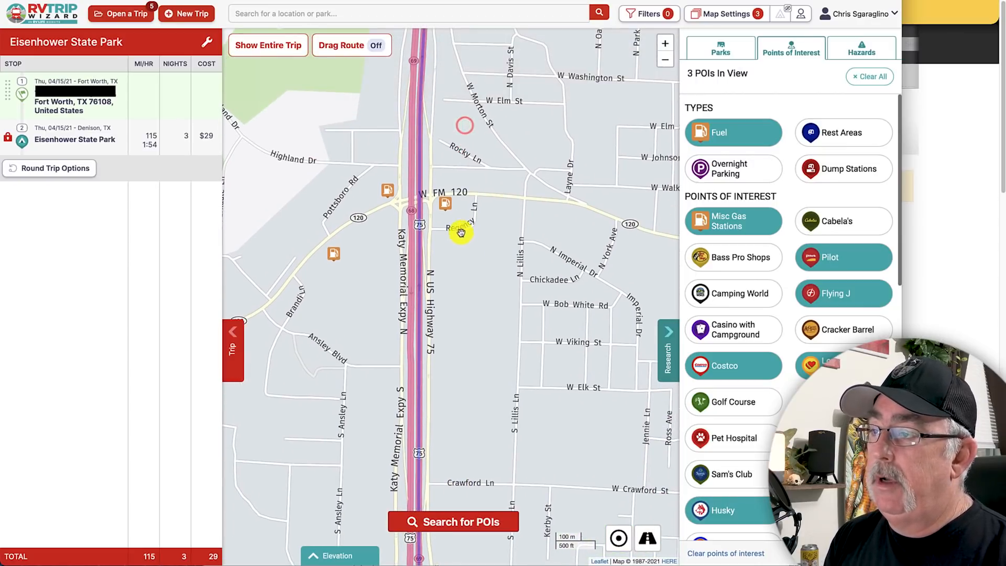
left_click(448, 206)
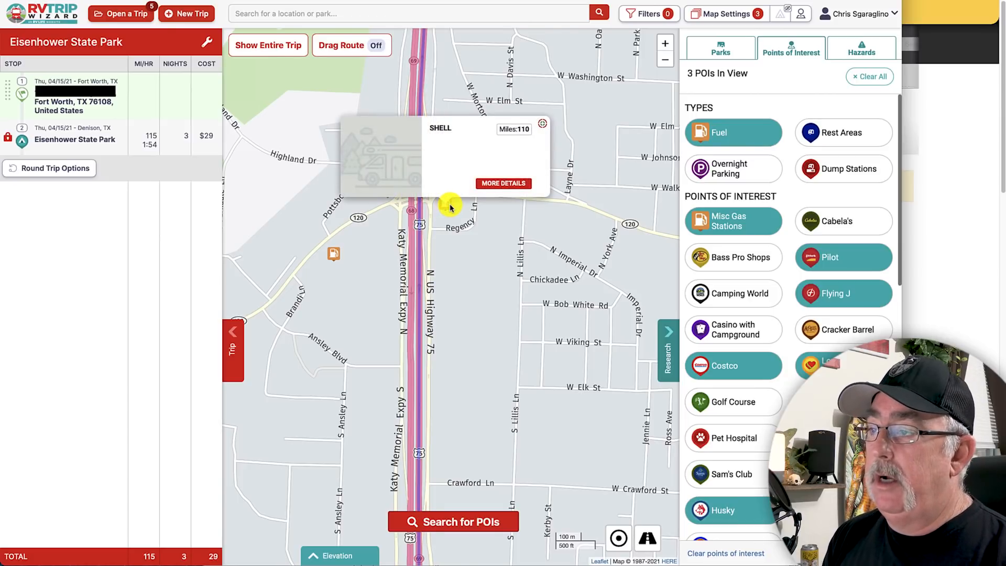
- Add the Shell station just east of US 75 on W FM 120 to the trip, placed after the Fort Worth starting stop
scroll(450, 207, "down", 1)
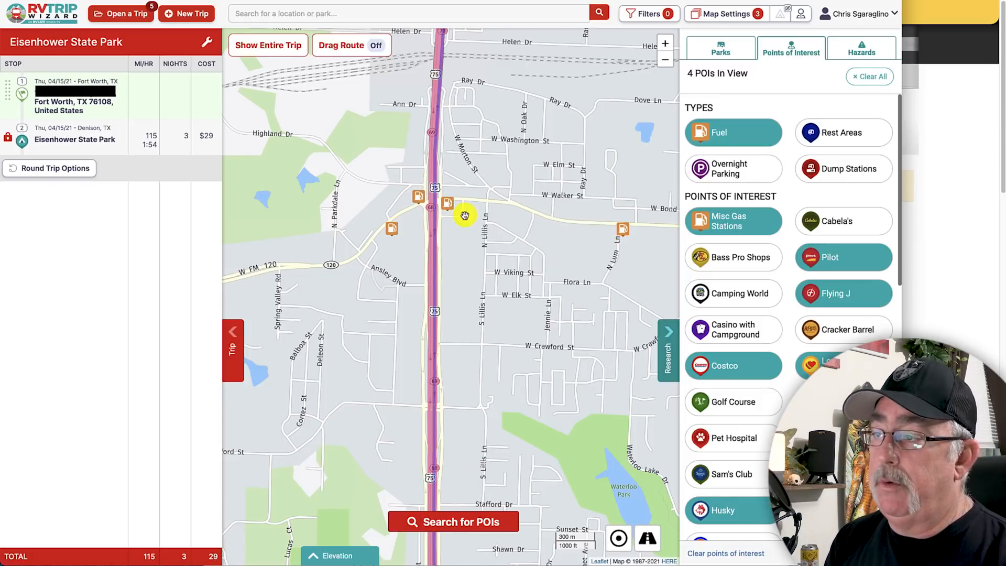
left_click(448, 207)
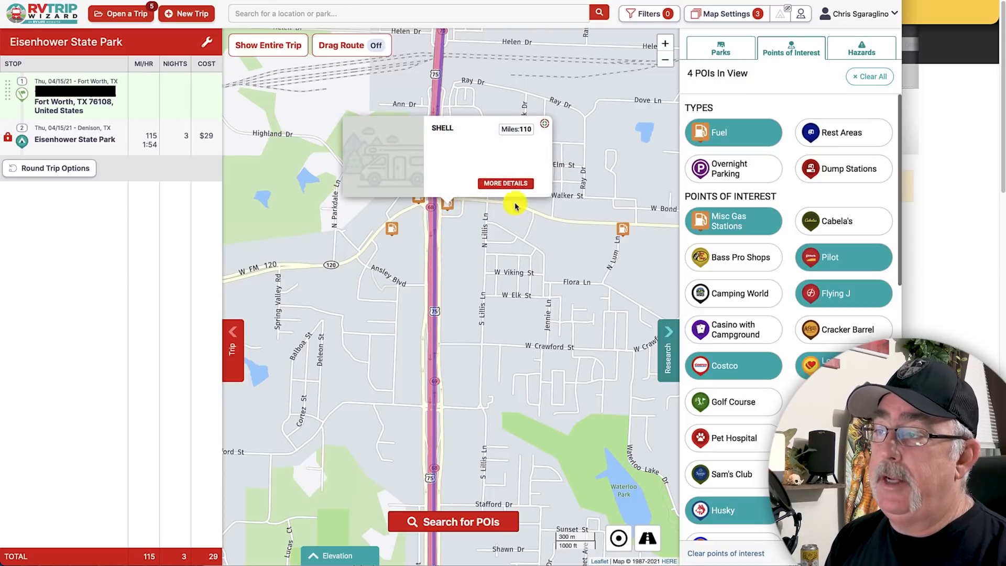
left_click(504, 184)
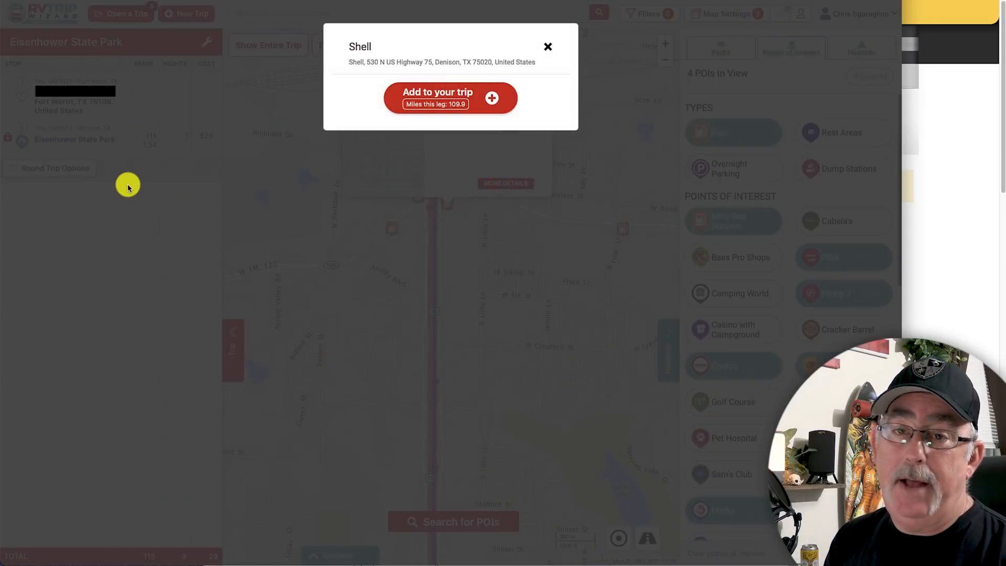
left_click(435, 99)
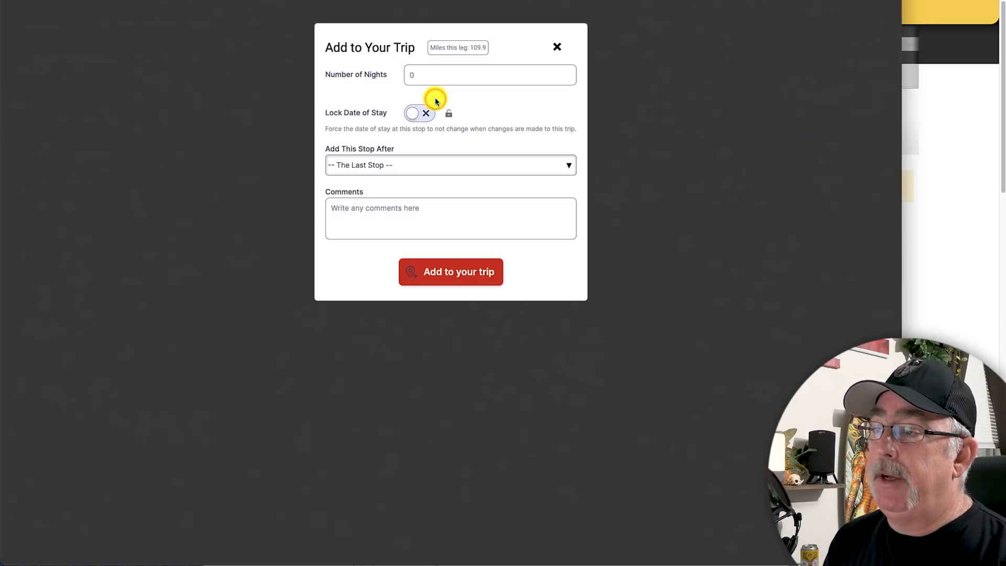
left_click(378, 163)
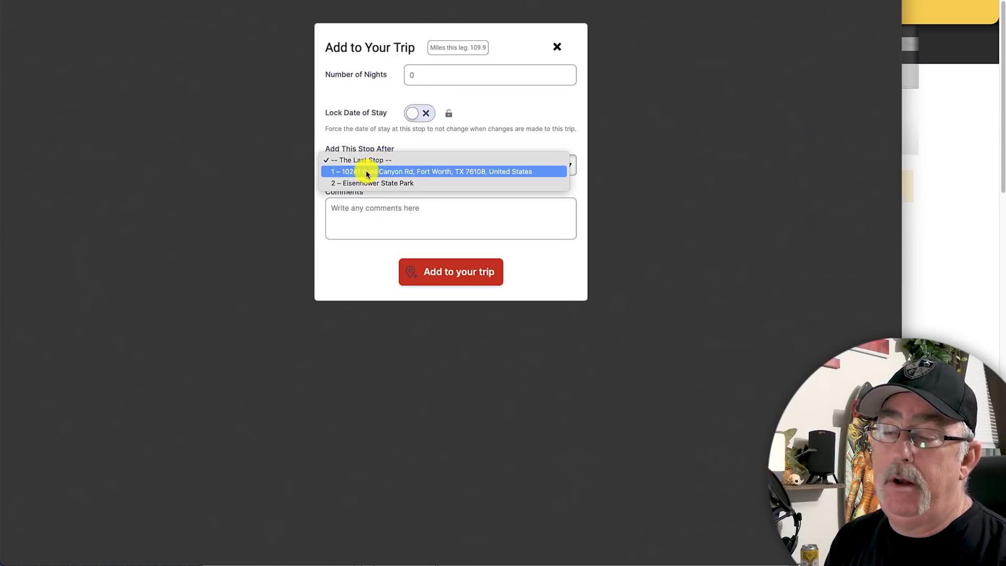
left_click(366, 172)
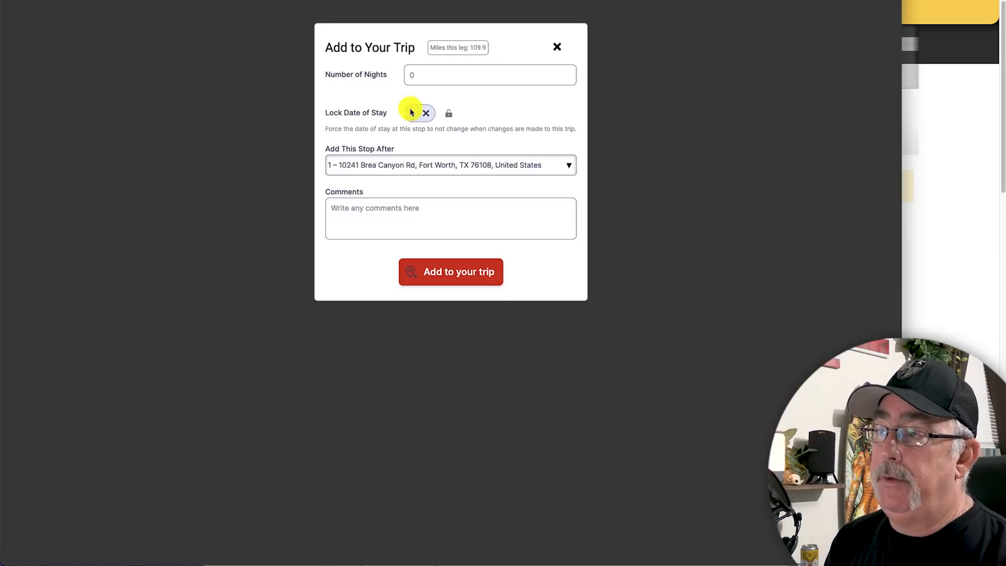
left_click(442, 266)
- Open the Shell stop's details for editing and look up its address in Google Maps
mouse_move(30, 140)
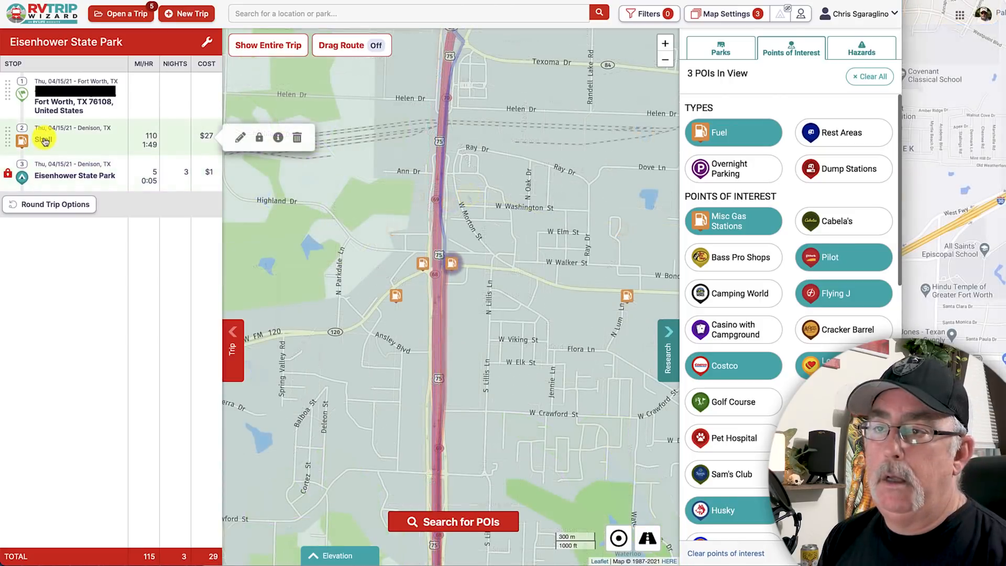
left_click(239, 139)
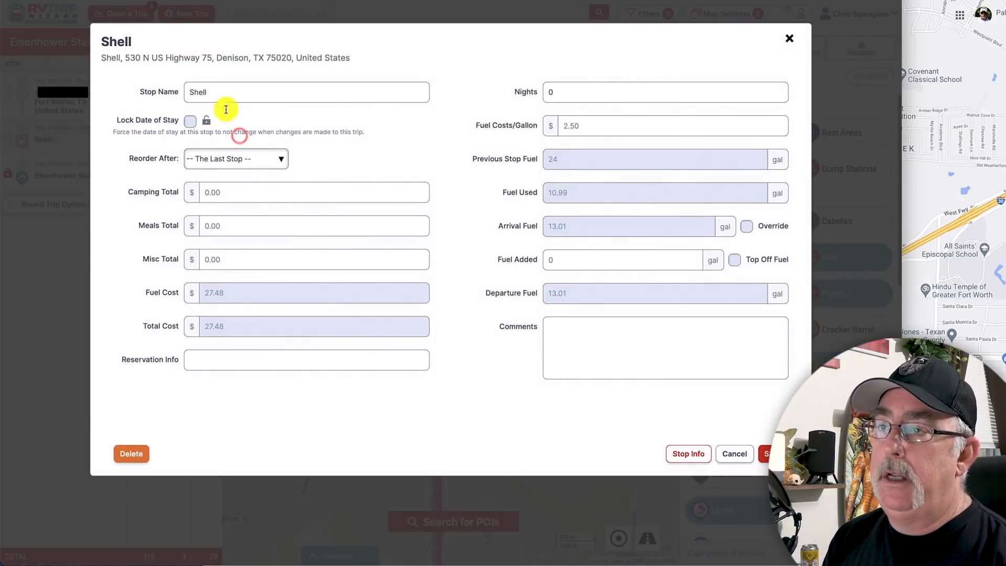
left_click_drag(125, 60, 348, 61)
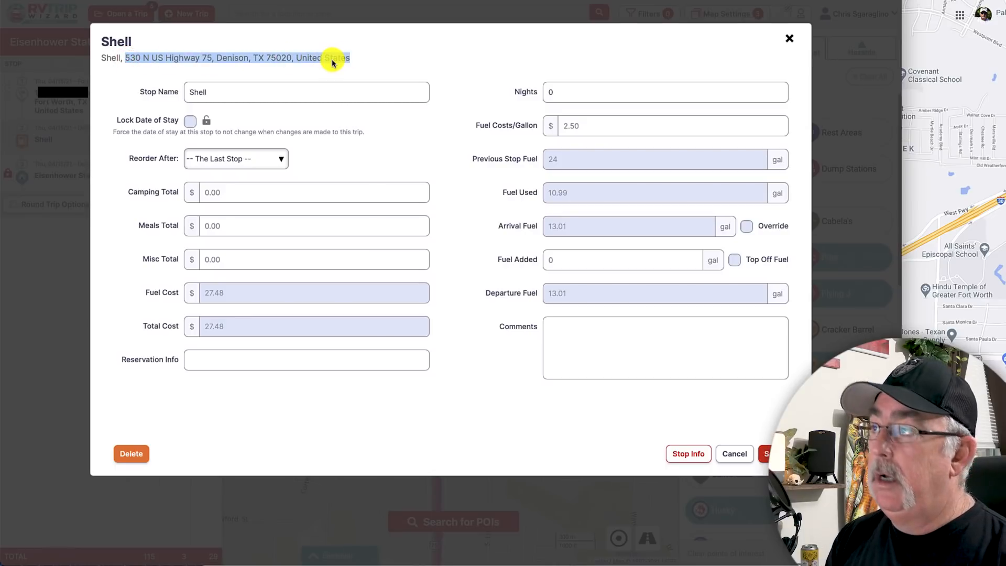
left_click(952, 161)
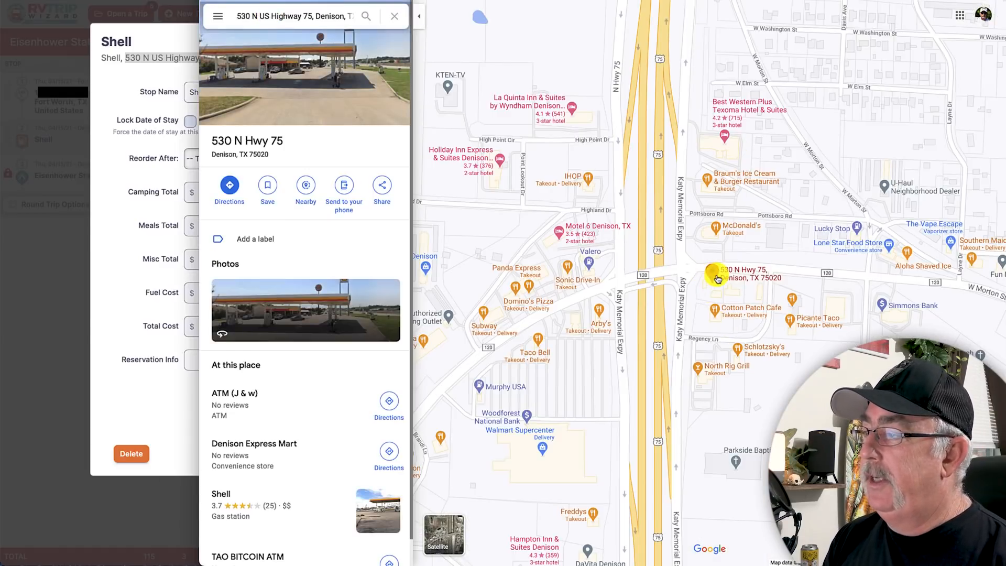
- Examine the Shell station's surroundings on the map, including the US 75 frontage road and the FM 120 crossing
left_click_drag(755, 427, 781, 228)
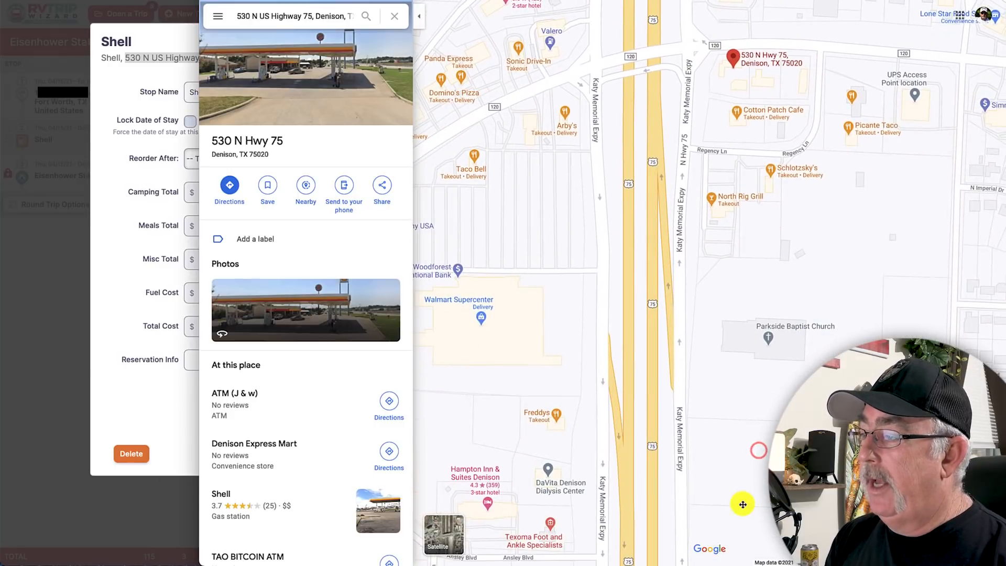
left_click_drag(742, 505, 750, 355)
left_click_drag(746, 415, 754, 276)
scroll(753, 274, "up", 1)
scroll(752, 271, "down", 3)
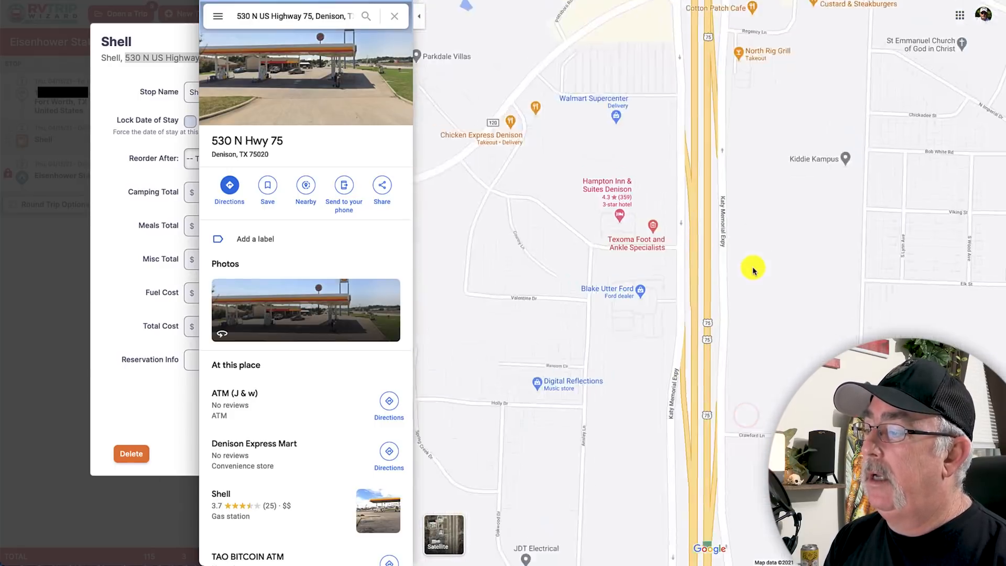
scroll(753, 270, "down", 1)
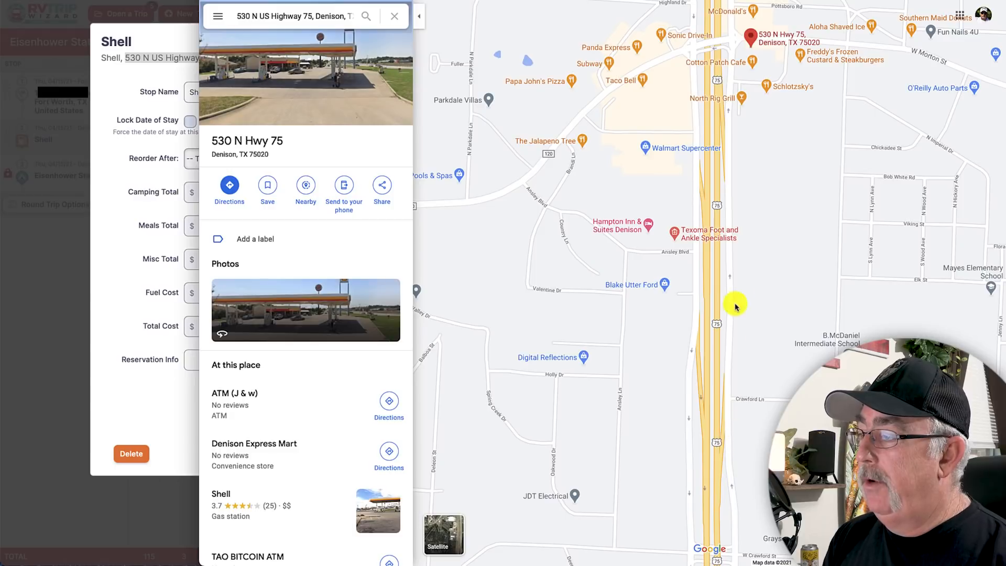
left_click_drag(742, 170, 730, 293)
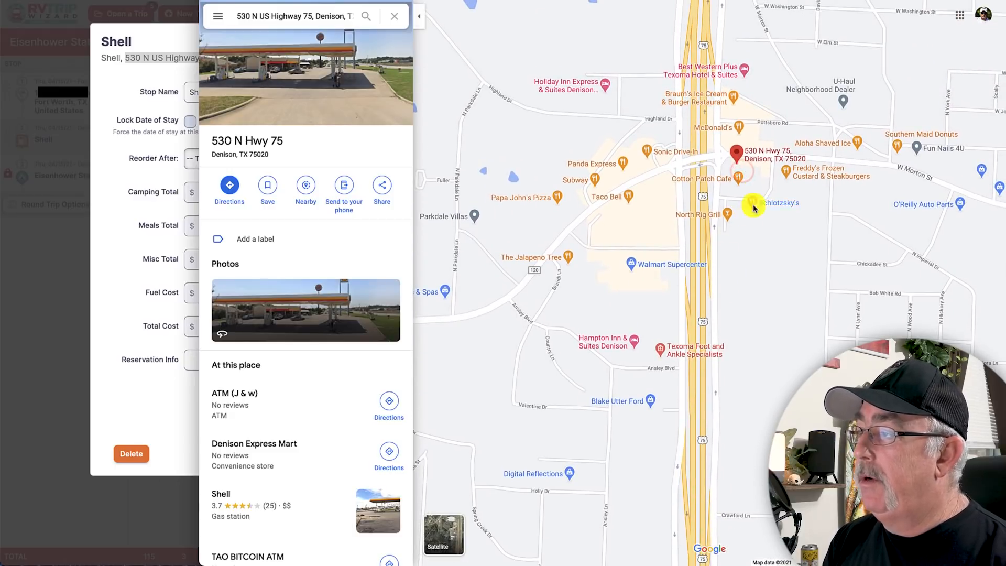
scroll(723, 228, "up", 3)
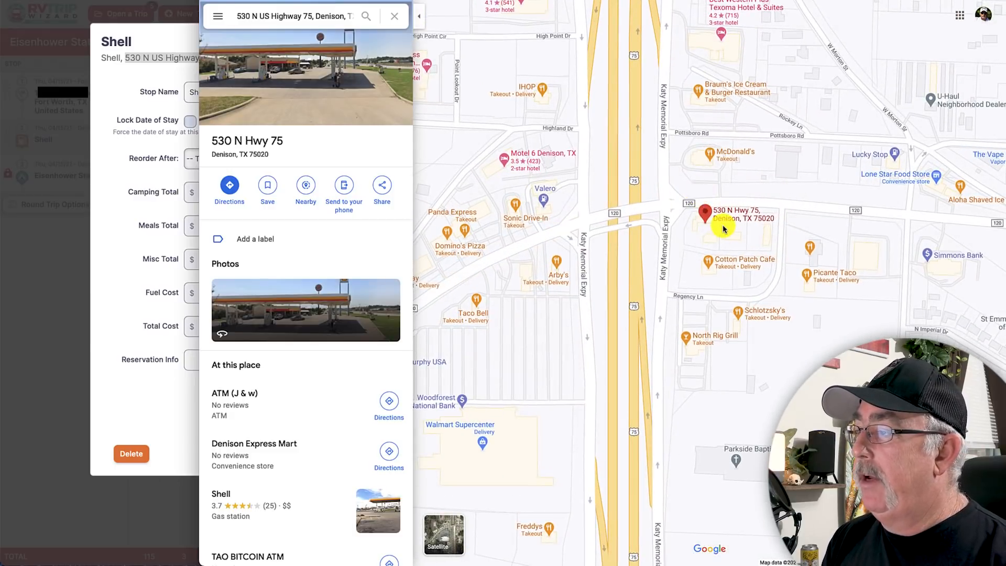
scroll(723, 228, "up", 2)
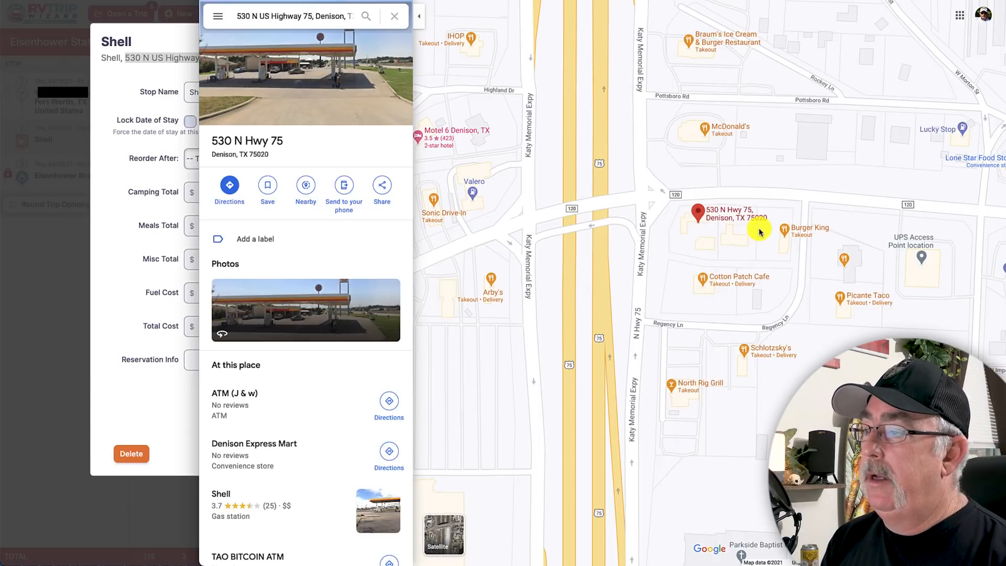
- Inspect the Shell station's entrance, pumps and canopy from FM 120 in Street View to judge access for an RV
left_click(287, 309)
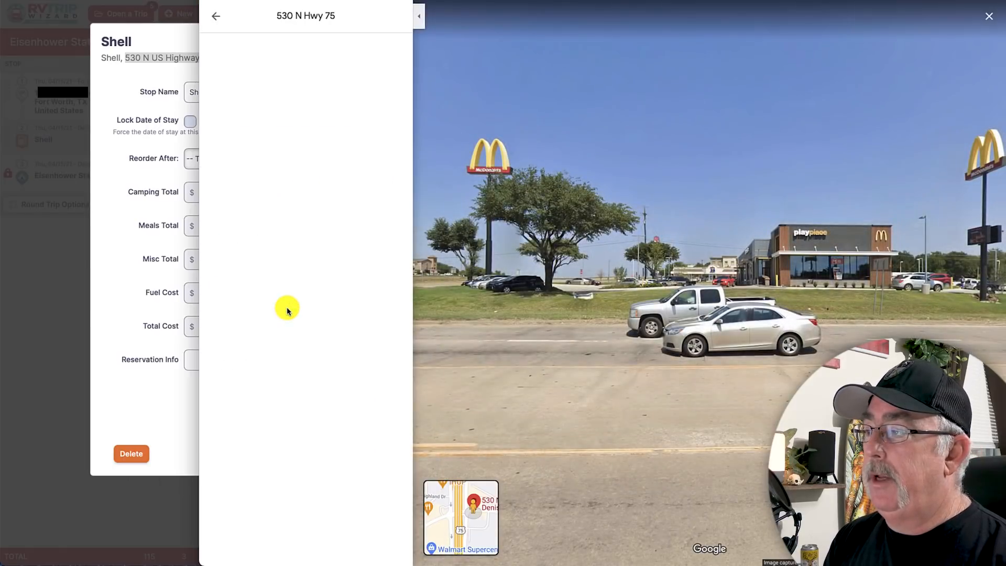
left_click(801, 337)
left_click(792, 306)
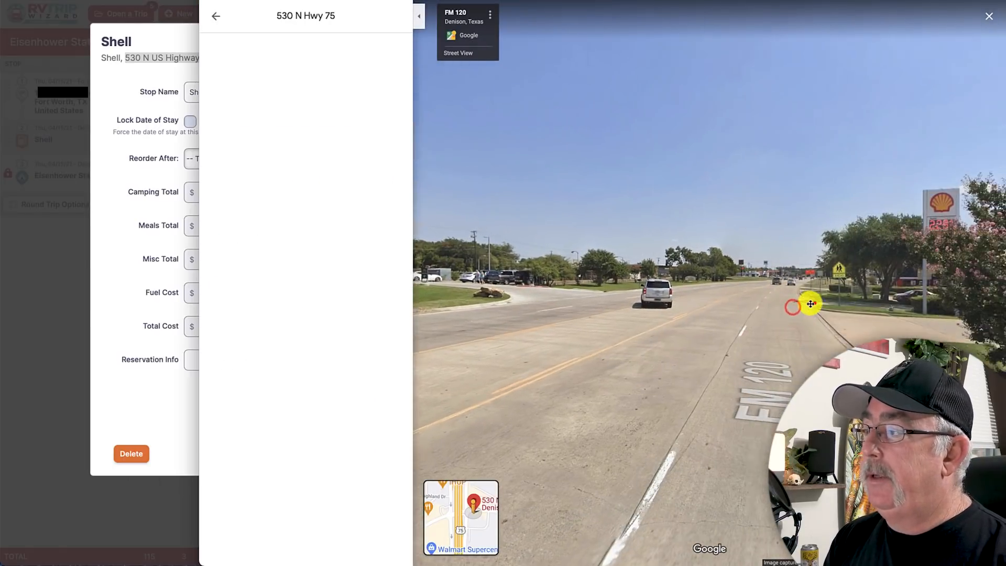
left_click(693, 292)
left_click(739, 362)
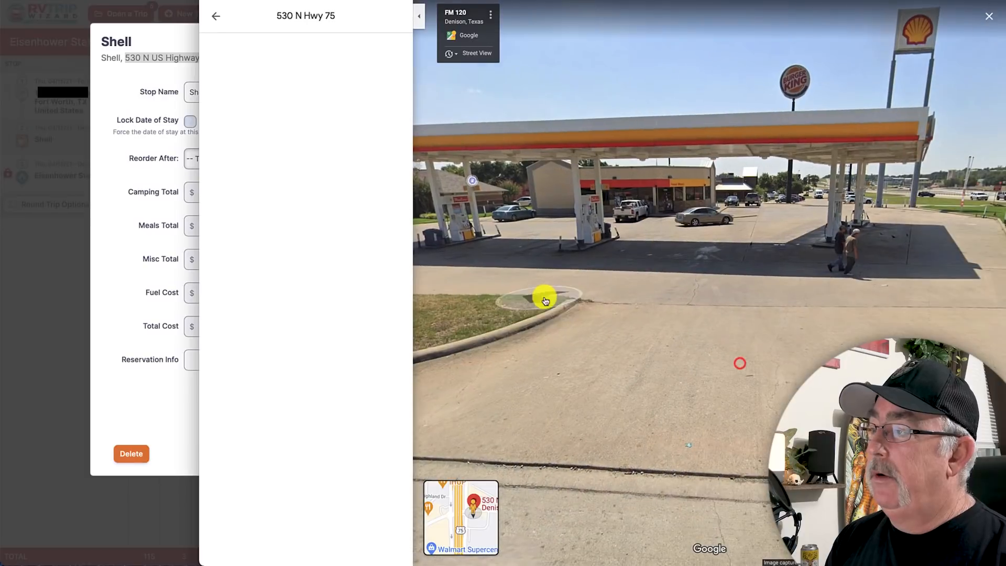
left_click_drag(734, 265, 724, 400)
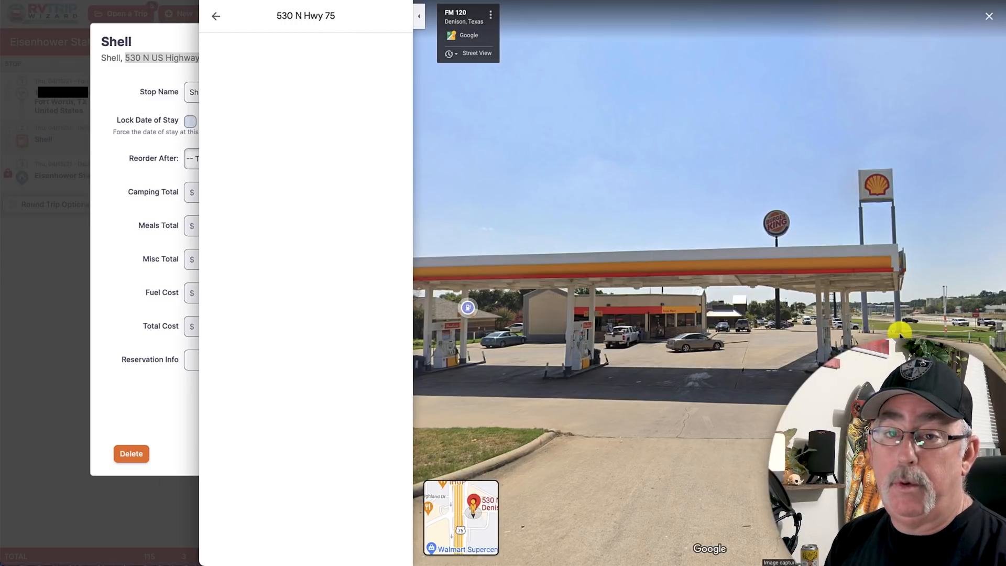
scroll(900, 334, "down", 2)
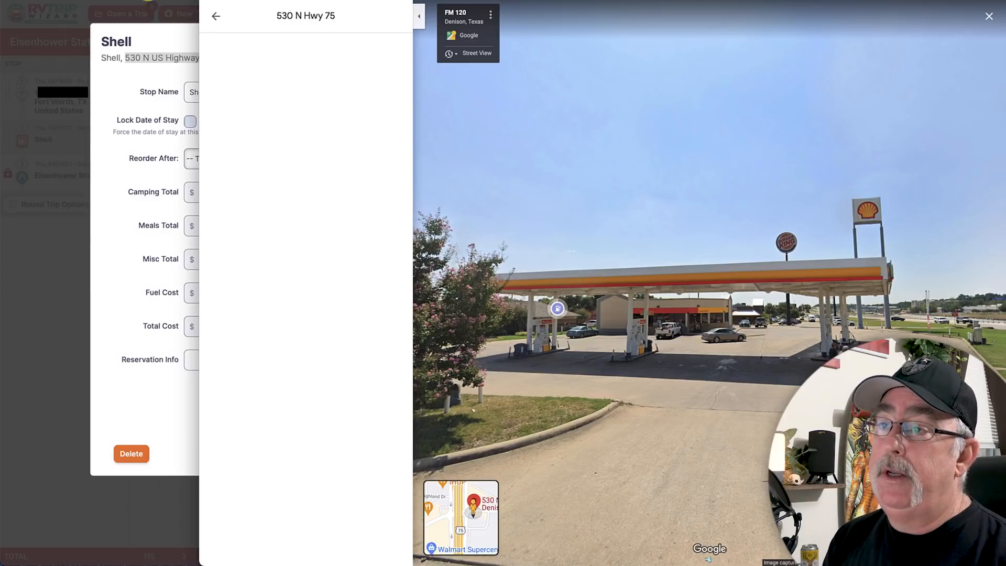
- Switch back to RV Trip Wizard, save the Shell stop's details and collapse the research area beside the map
left_click(156, 40)
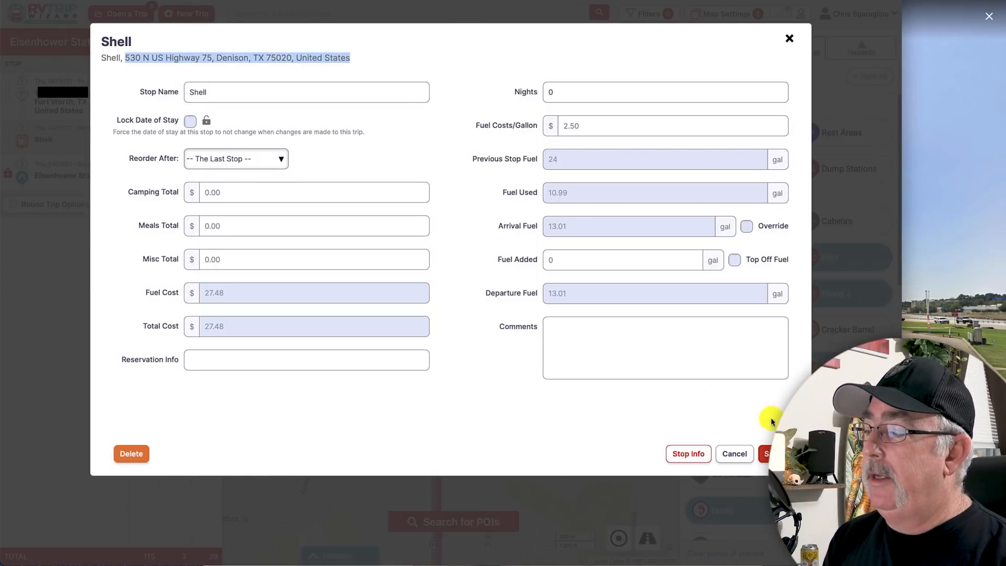
left_click(764, 454)
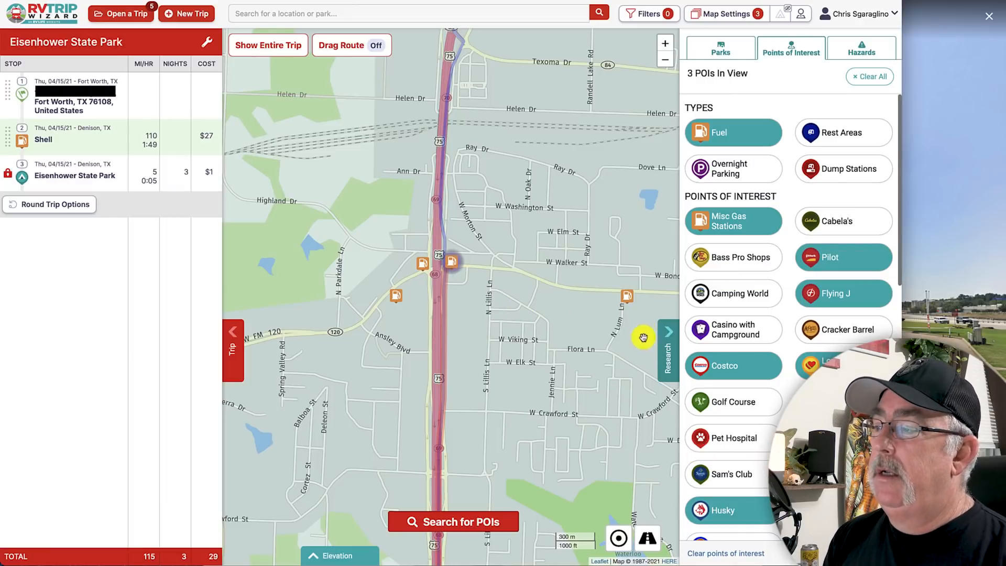
left_click(667, 360)
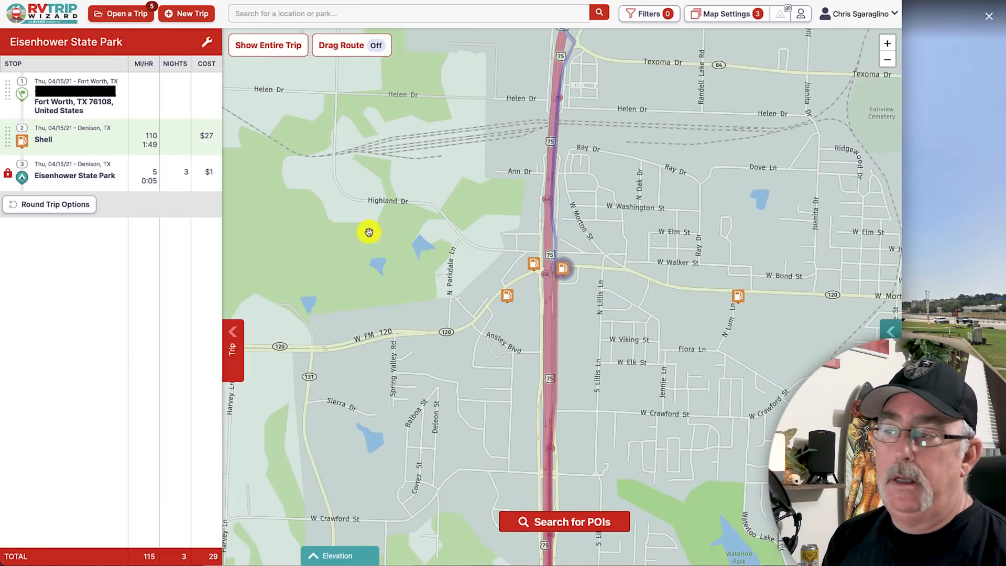
- Turn off the points of interest map layer and show the entire trip on the map
scroll(548, 294, "down", 5)
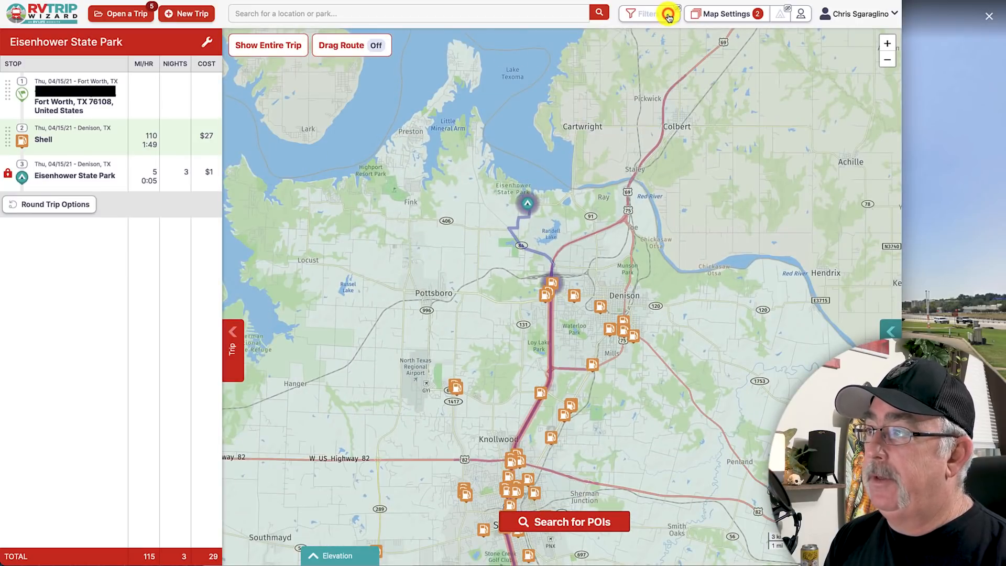
left_click(761, 16)
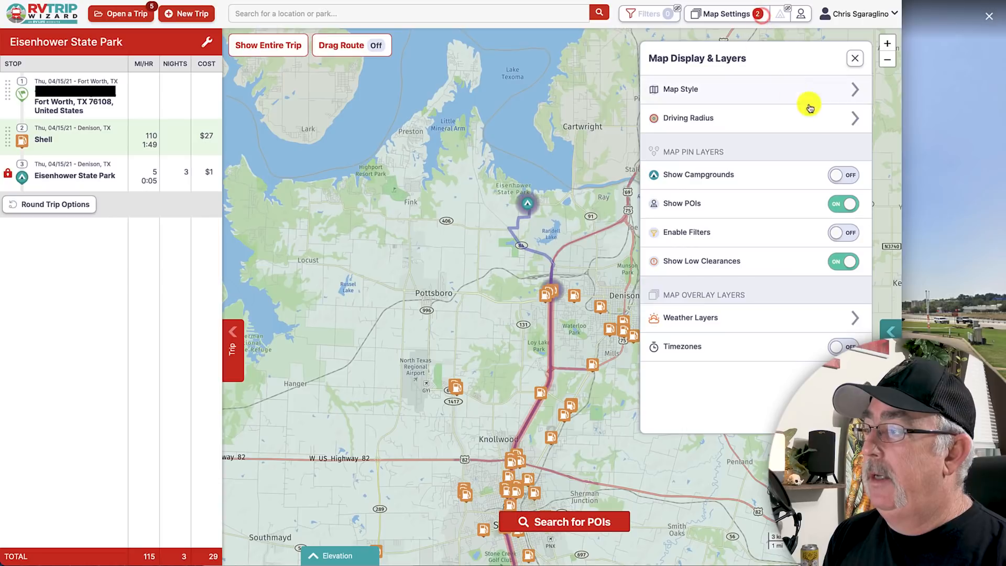
left_click(844, 205)
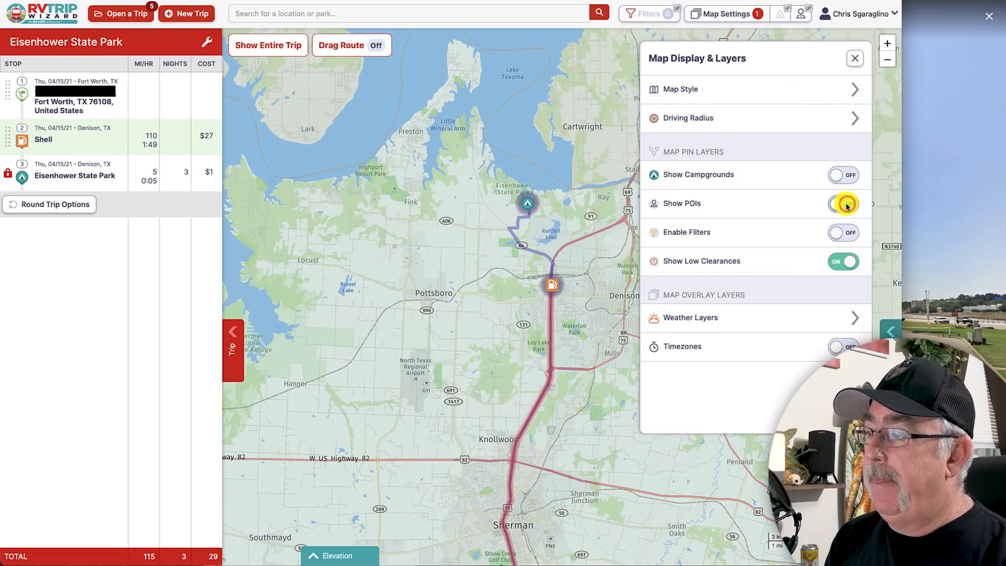
left_click(482, 300)
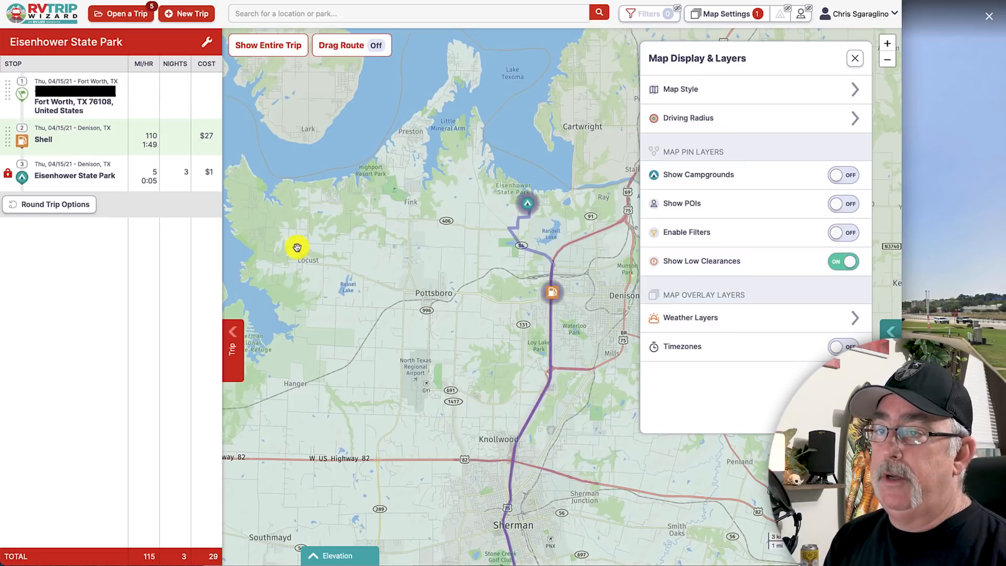
left_click(271, 44)
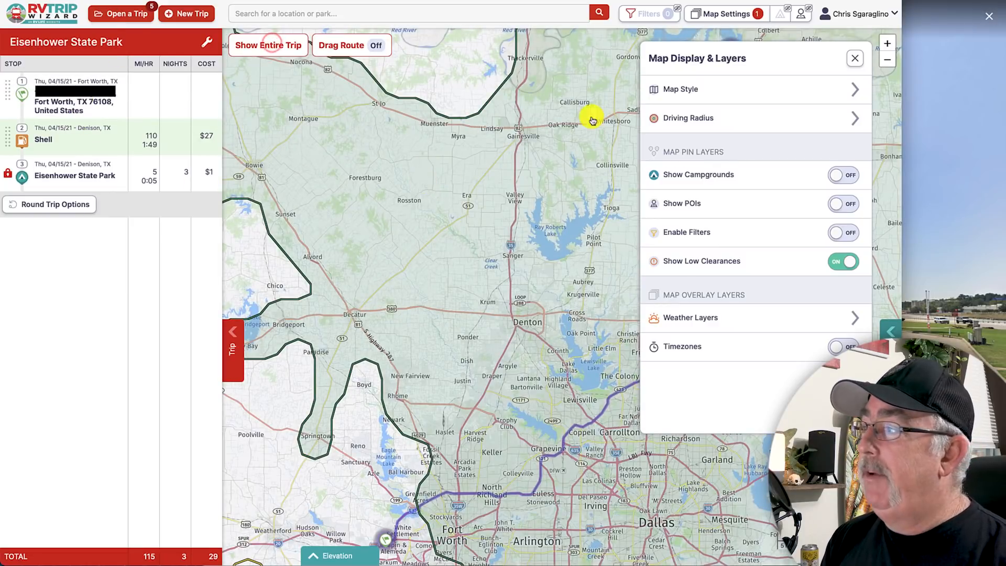
left_click(854, 58)
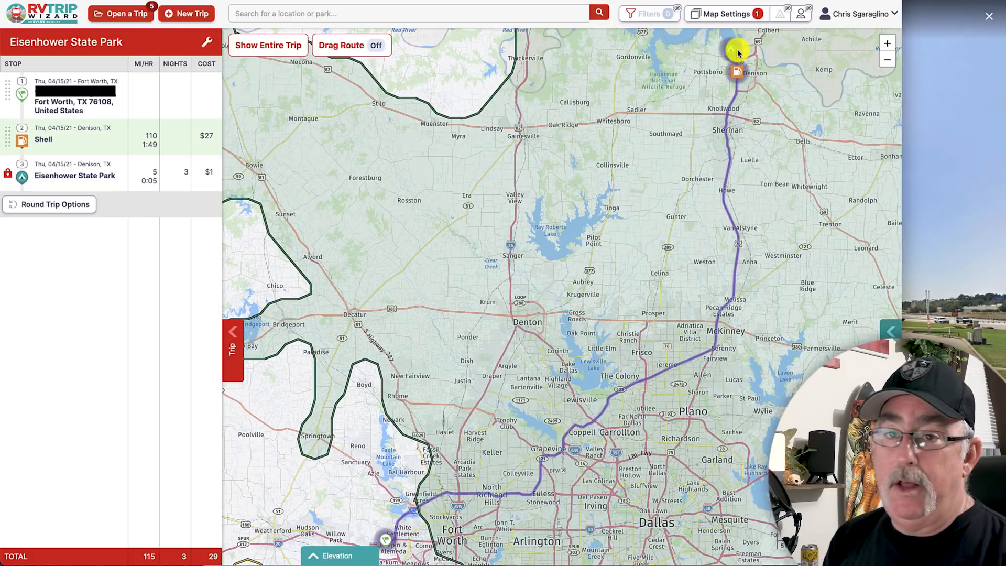
- Examine the map around the Shell stop and Eisenhower State Park, then northeast into Oklahoma towards Hugo, including the driving-distance boundaries
scroll(738, 53, "down", 2)
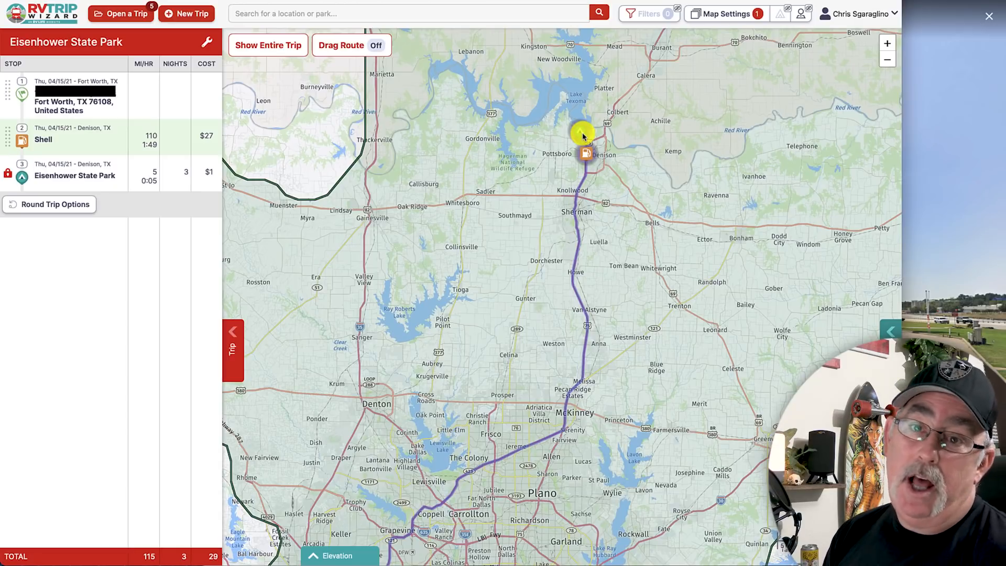
scroll(587, 137, "up", 4)
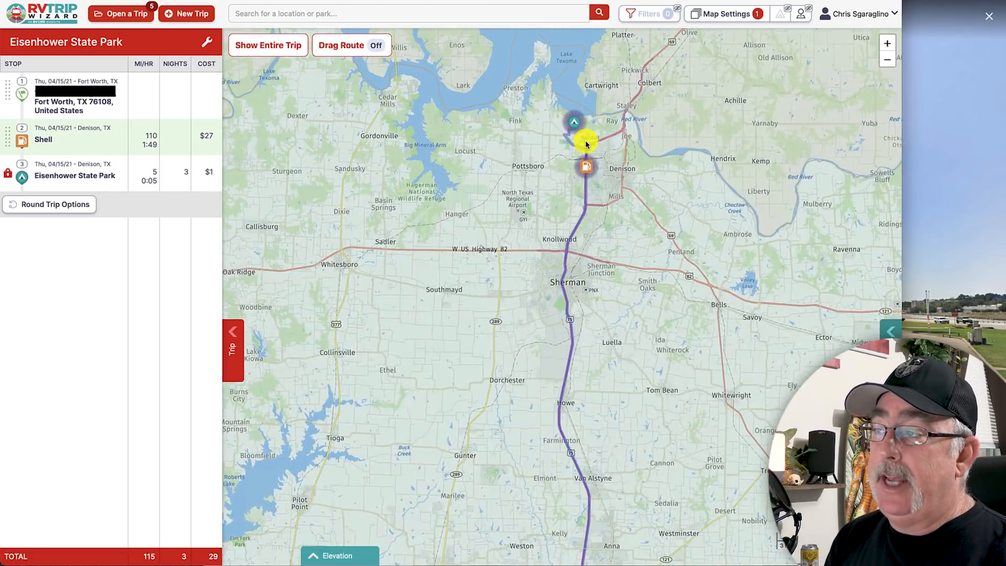
left_click_drag(588, 123, 573, 182)
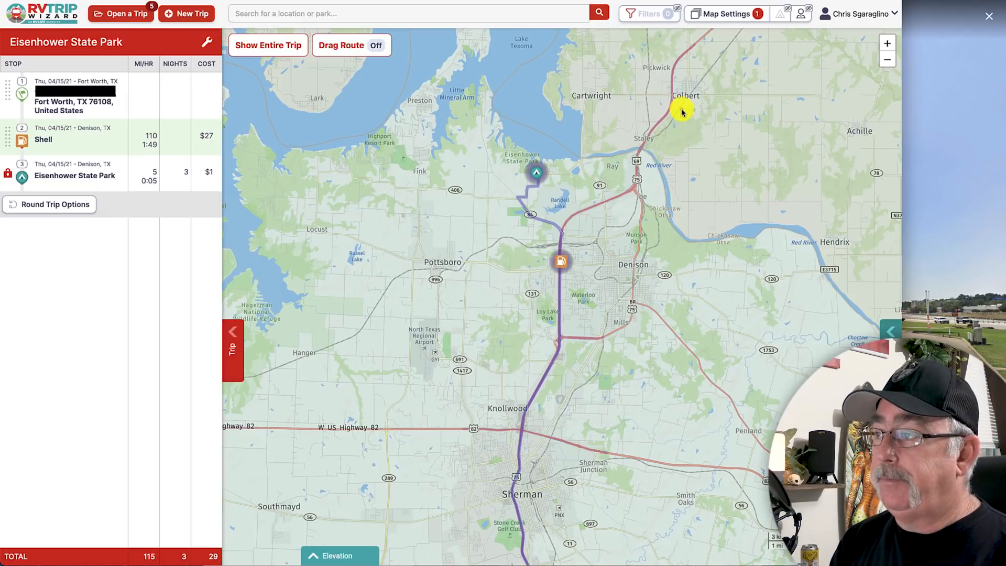
left_click_drag(682, 106, 585, 268)
scroll(692, 214, "down", 2)
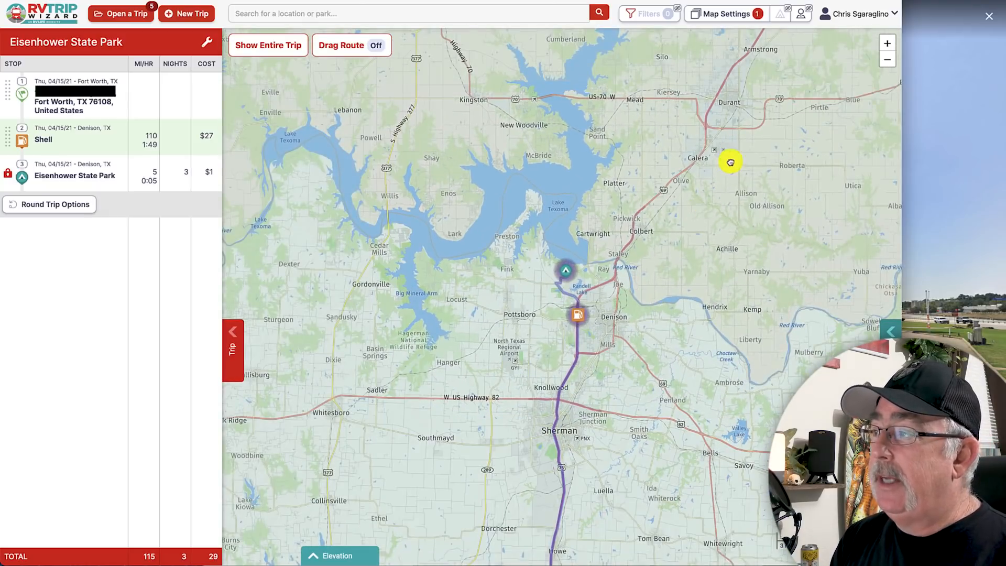
left_click_drag(730, 160, 591, 290)
scroll(675, 219, "down", 2)
left_click_drag(723, 164, 626, 271)
left_click_drag(740, 187, 637, 288)
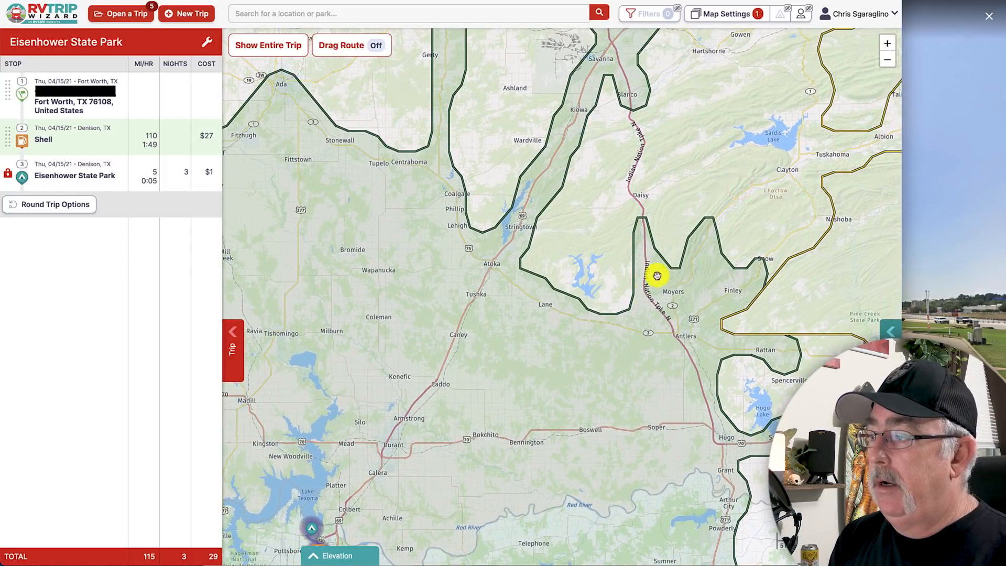
left_click_drag(700, 339, 565, 254)
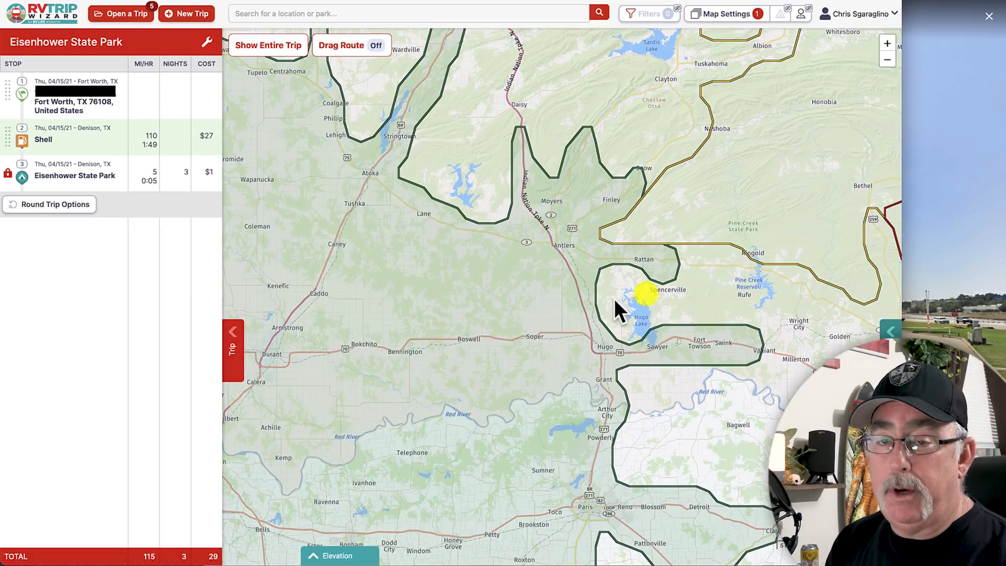
- Turn on the campgrounds map layer and focus the map on the campgrounds around Hugo Lake near Sawyer, Oklahoma
left_click(785, 17)
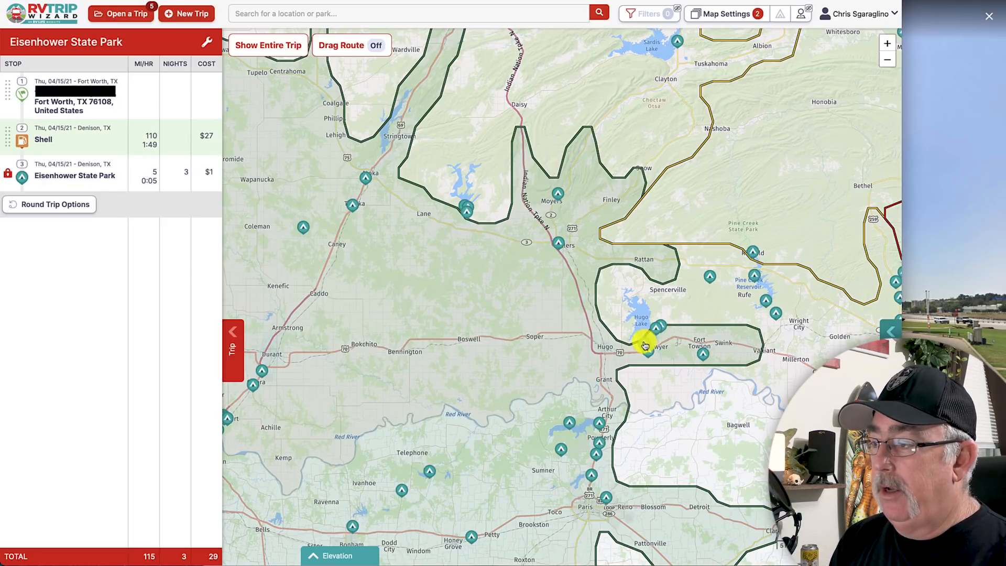
scroll(659, 345, "down", 3)
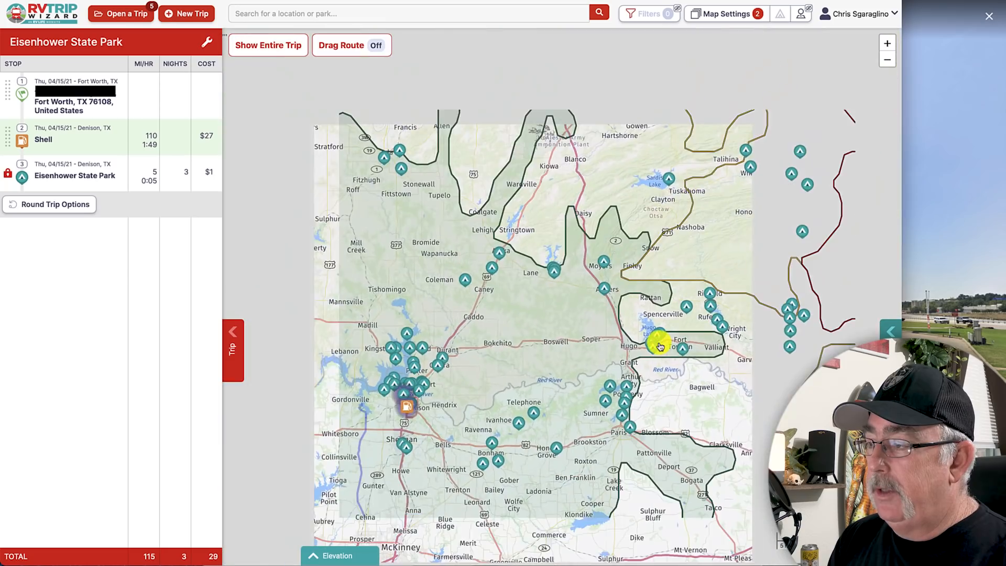
scroll(660, 344, "up", 3)
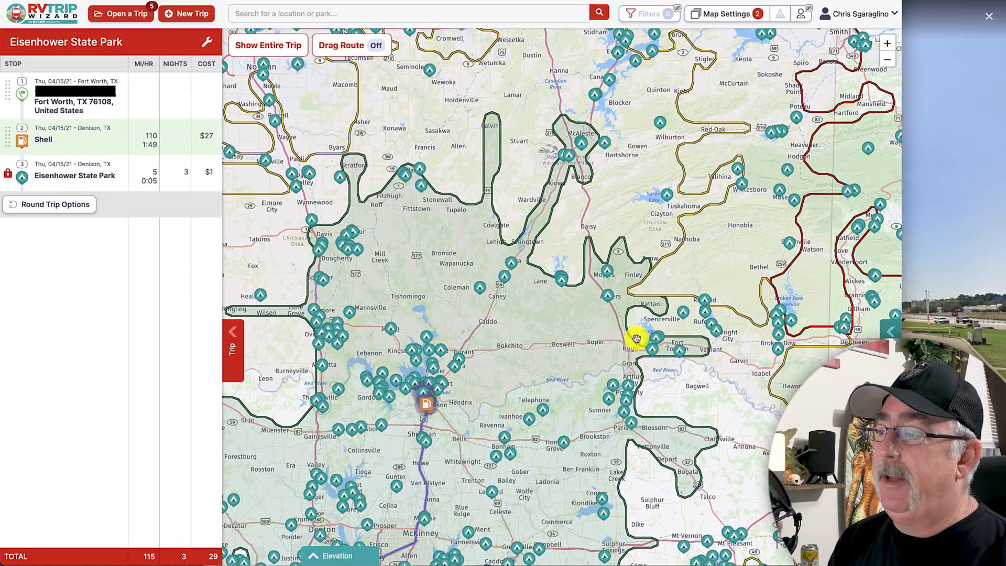
scroll(654, 347, "up", 2)
scroll(655, 347, "up", 3)
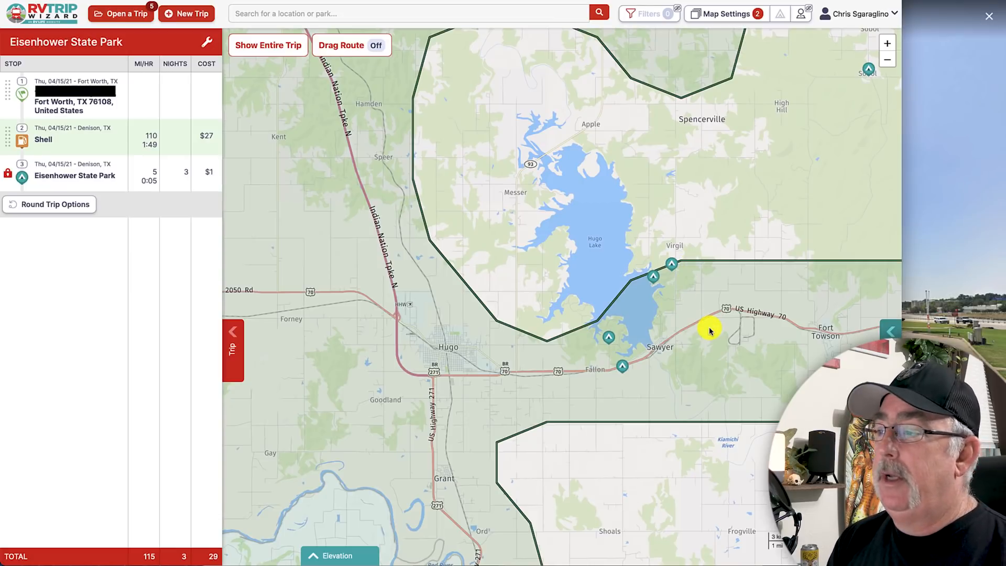
- Compare the map summaries of Shady Oaks RV Park and Kiamichi Park in Sawyer, including ratings, distances and amenities
left_click(623, 368)
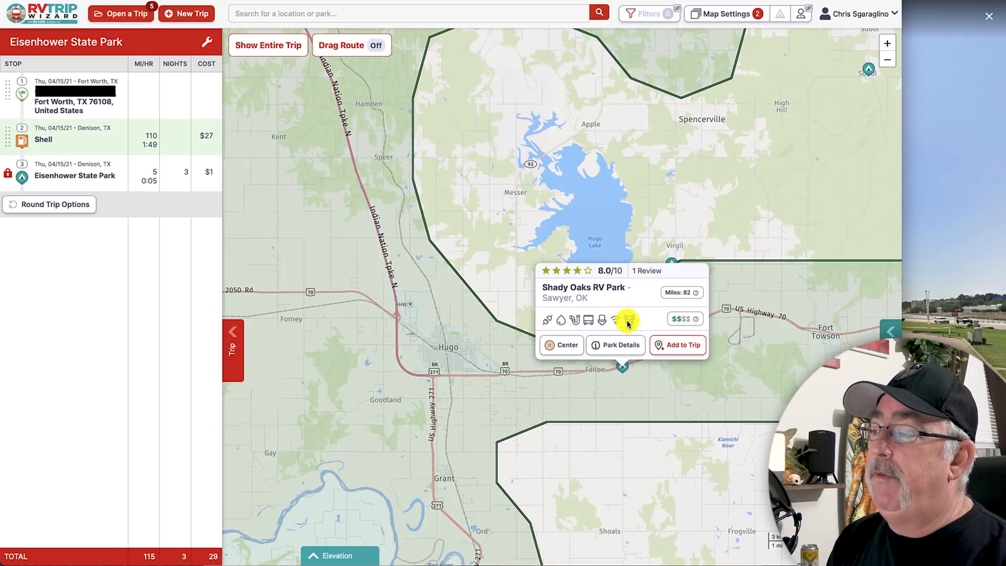
left_click(493, 329)
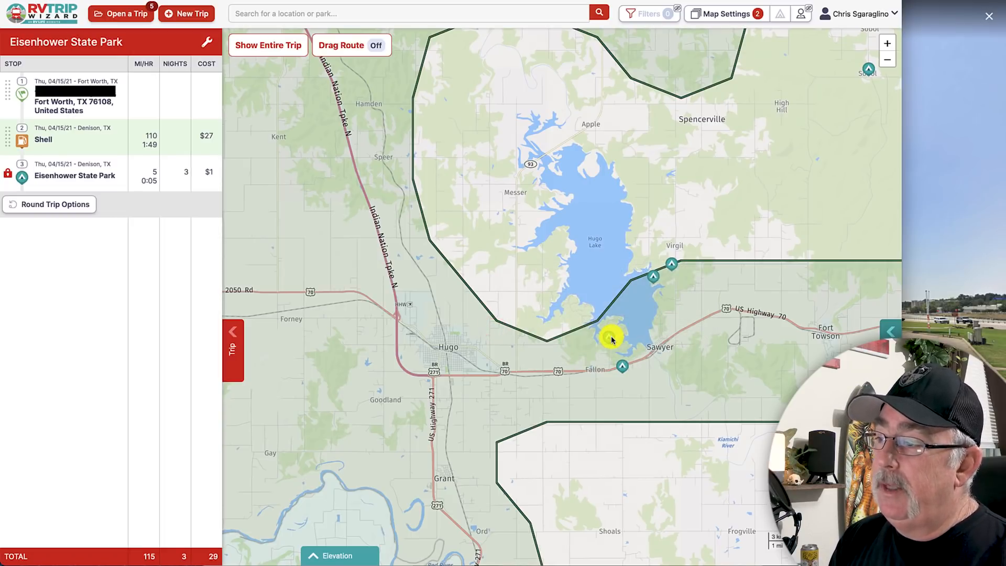
left_click(610, 339)
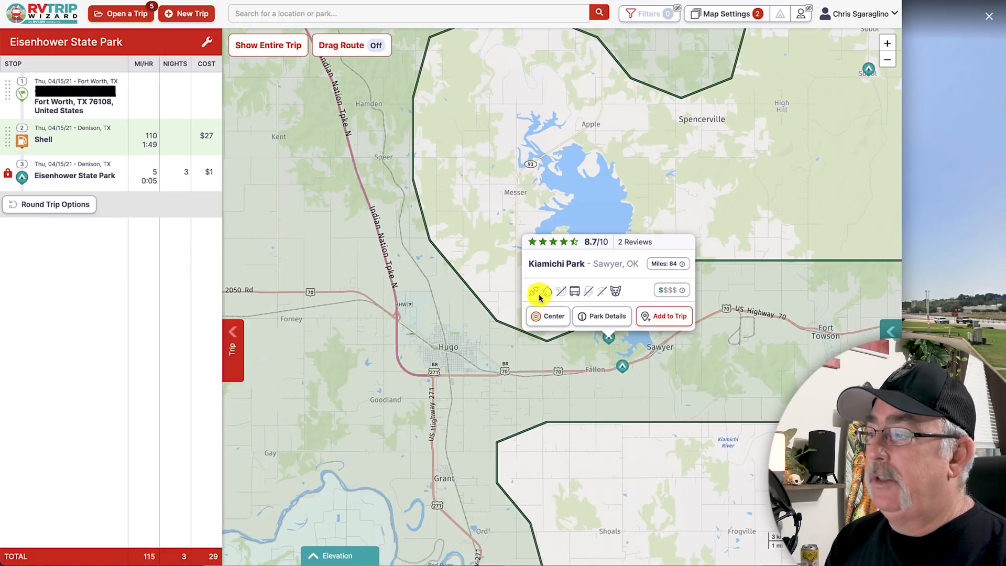
- Open Kiamichi Park's details and read its Campground Reviews page, covering amenities, rating overview and guest reviews
left_click(609, 317)
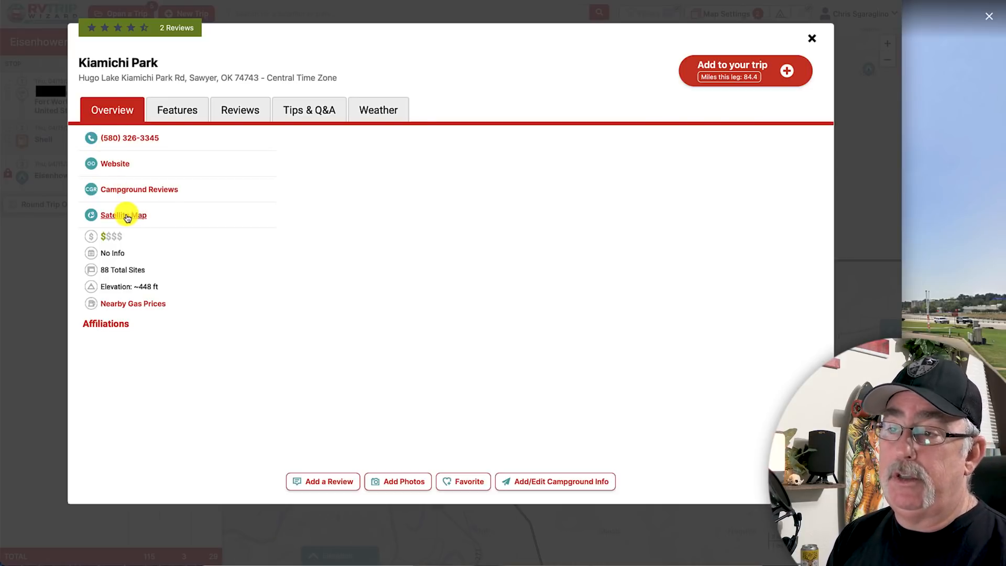
left_click(121, 192)
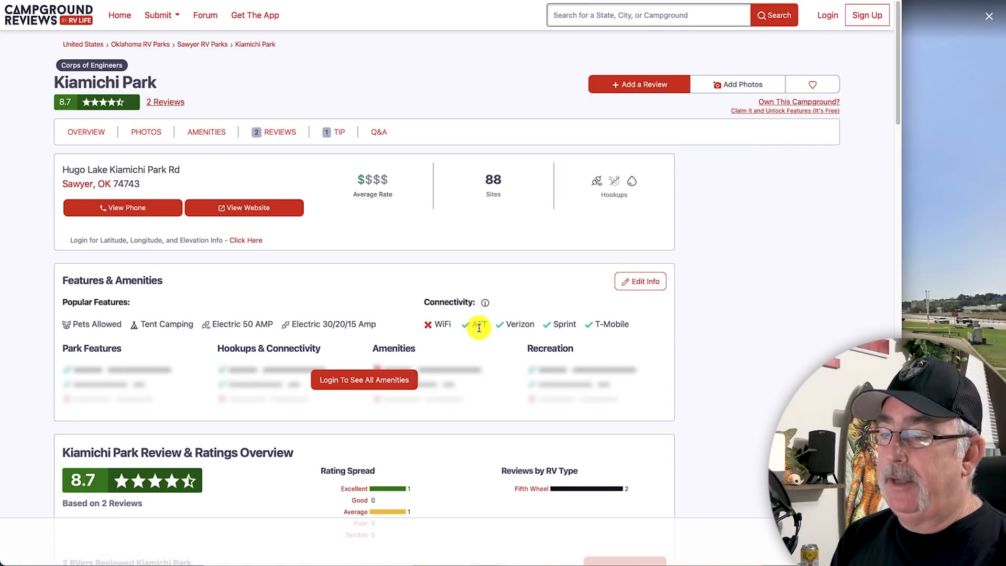
scroll(478, 325, "down", 4)
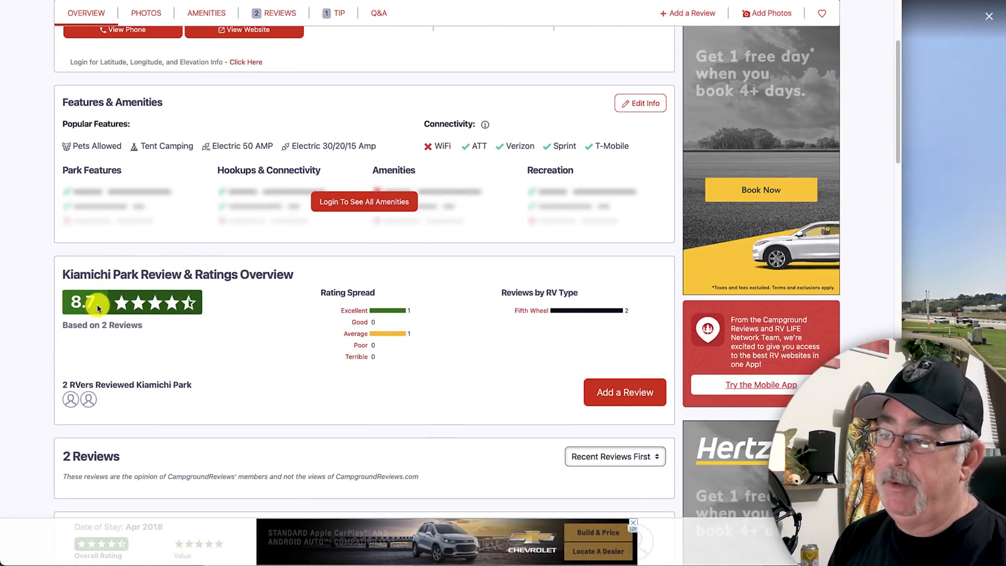
scroll(449, 309, "down", 3)
scroll(449, 309, "down", 6)
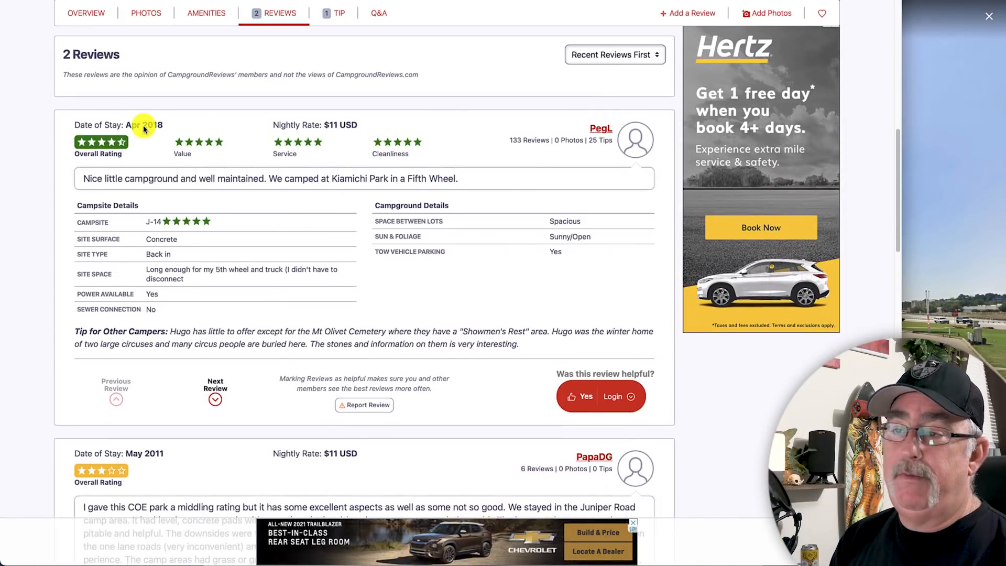
scroll(320, 223, "up", 10)
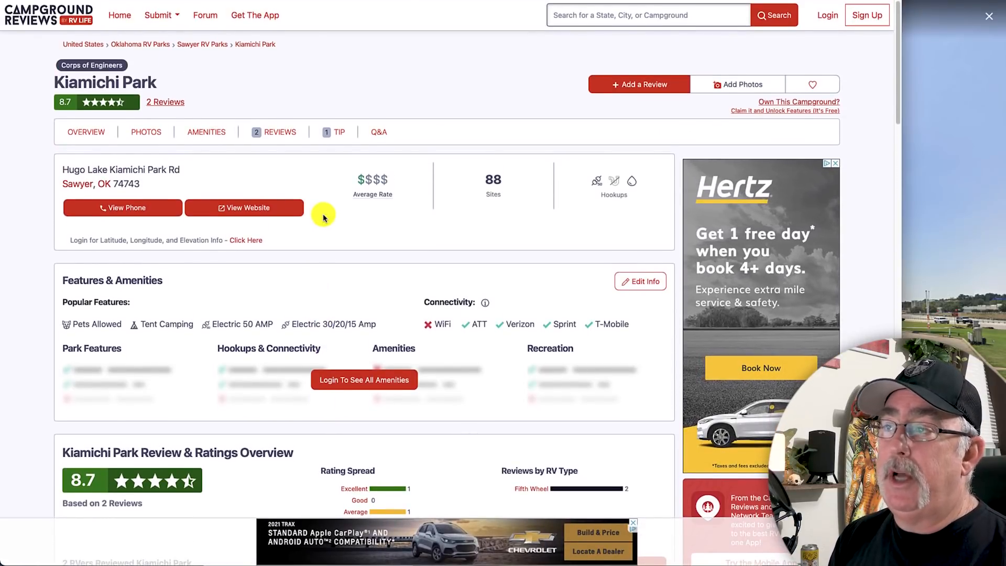
- Return to Kiamichi Park's details in RV Trip Wizard and check its features, reviews, tips and Q&A, and weather
left_click(376, 0)
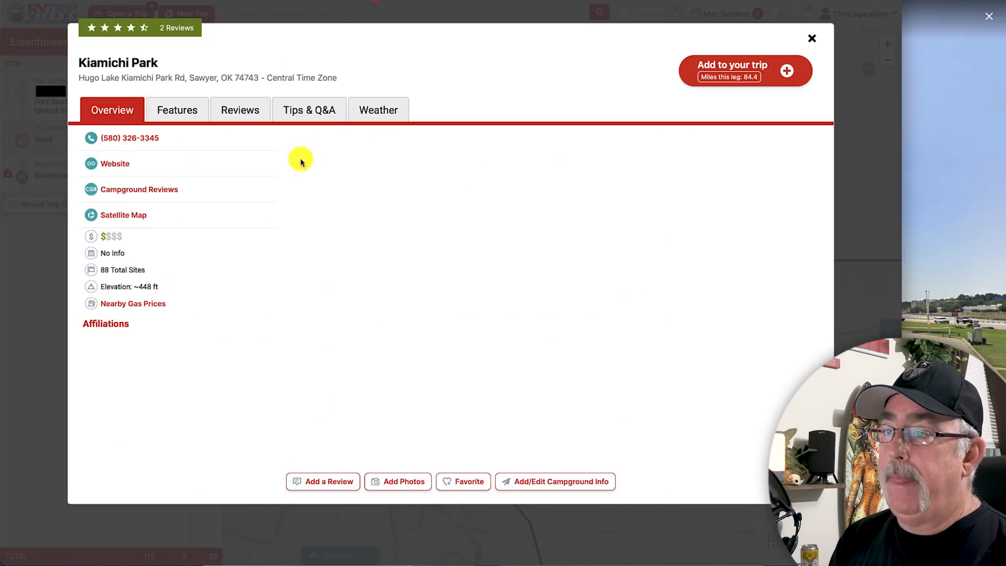
left_click(172, 108)
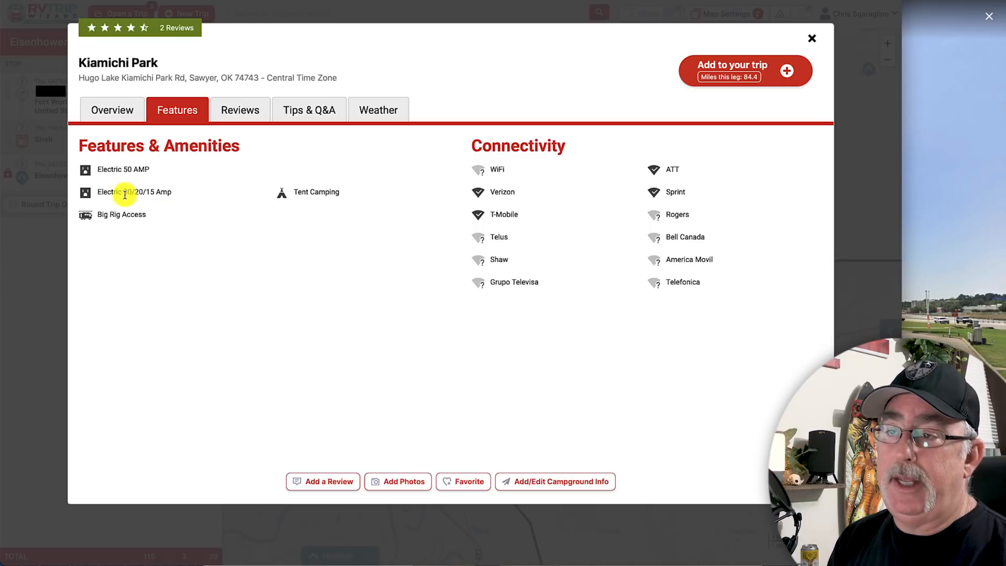
left_click(240, 108)
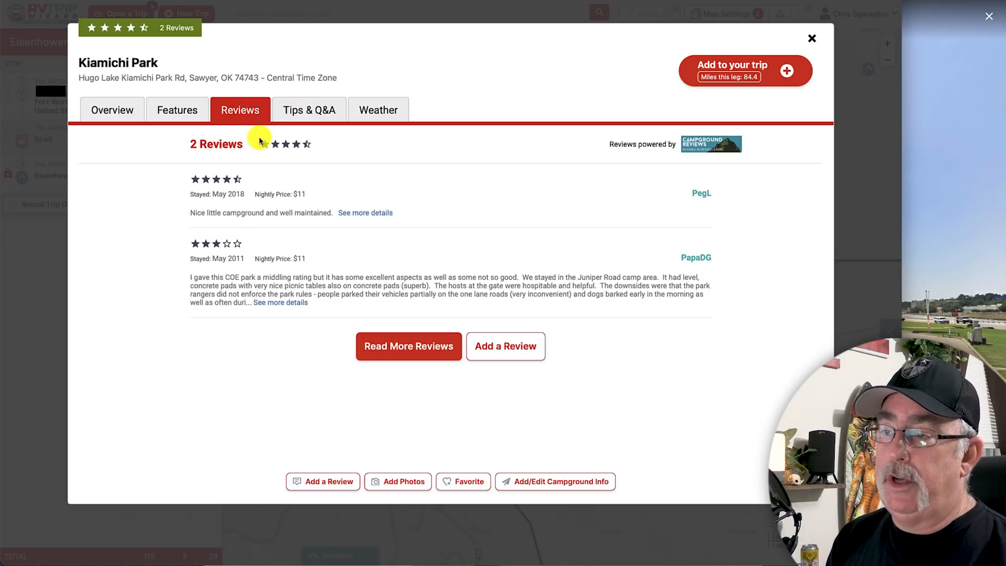
left_click(308, 109)
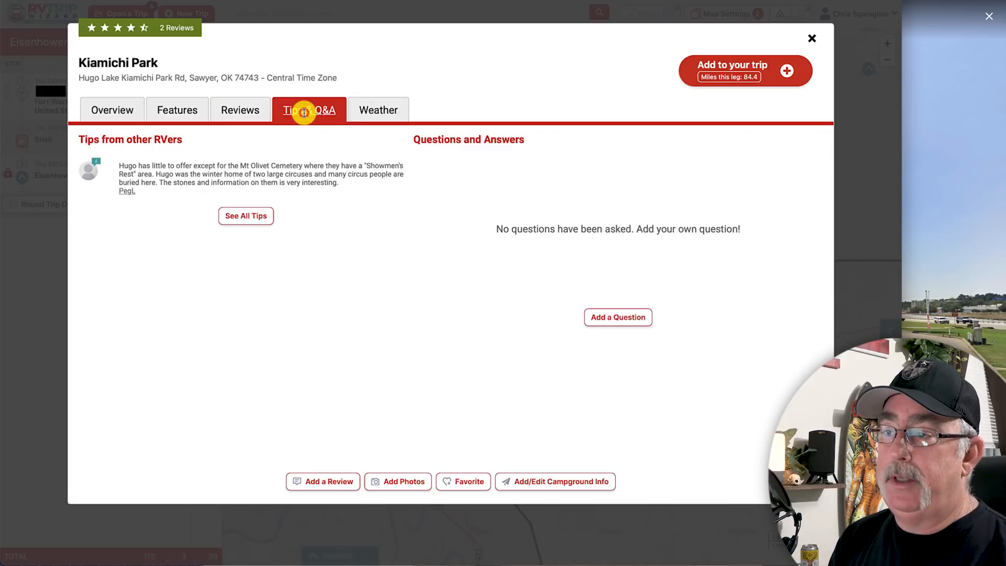
left_click(361, 109)
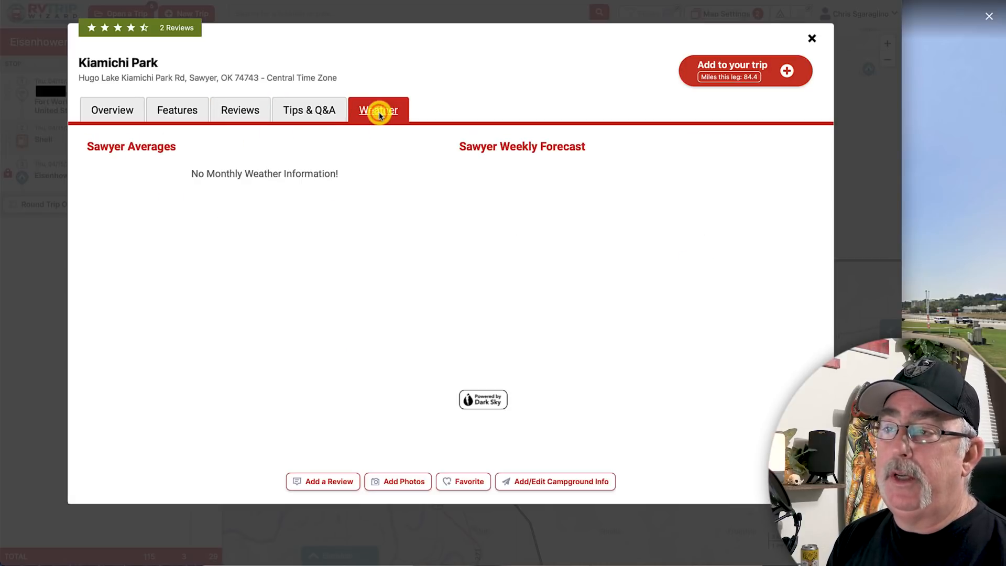